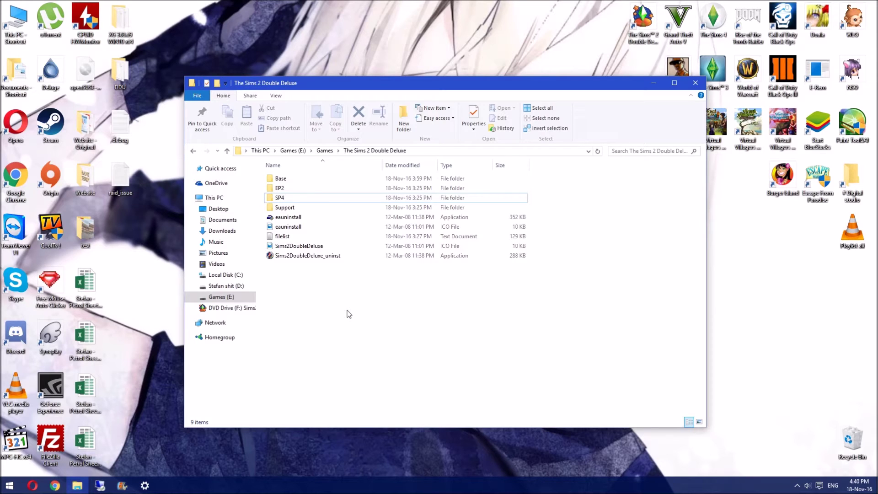
Step: Go into the Base folder and down through its nested TSBin folders to the third TSBin level
double_click(280, 180)
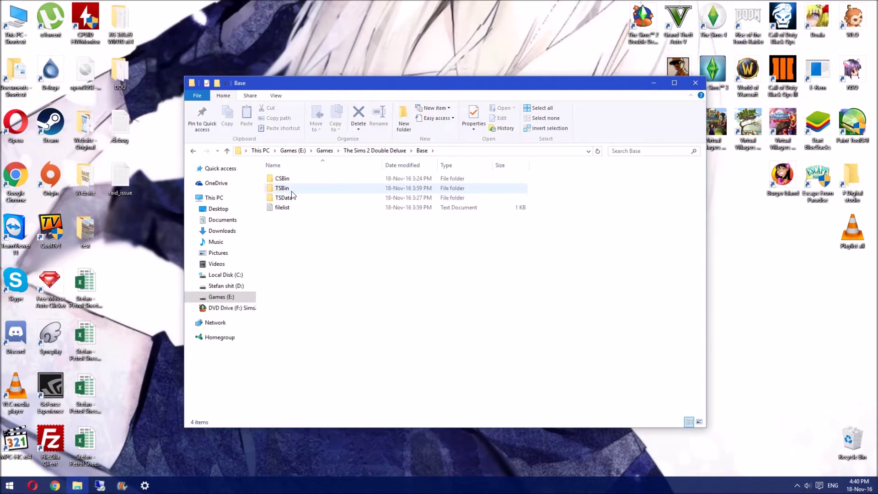
double_click(292, 191)
double_click(293, 198)
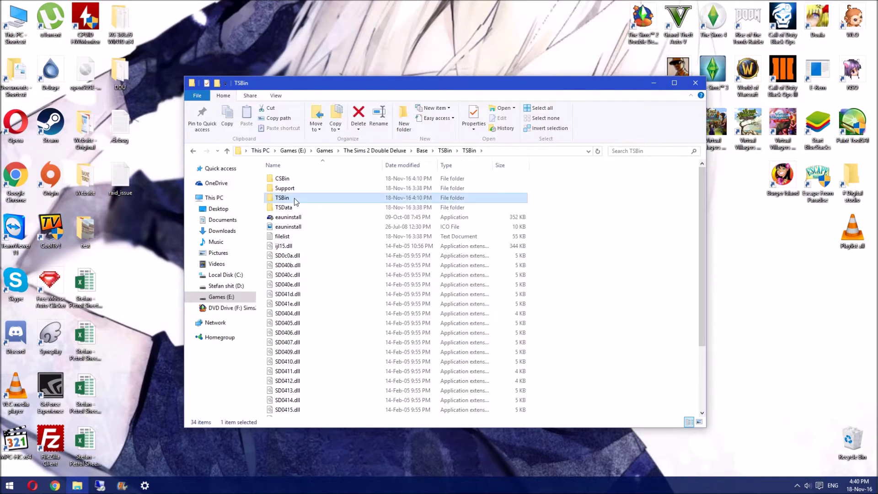
double_click(294, 198)
double_click(294, 198)
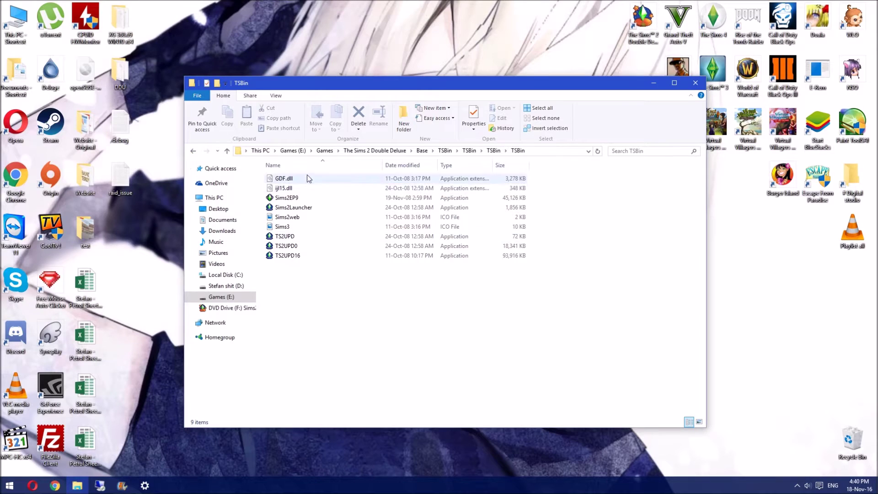
left_click(193, 151)
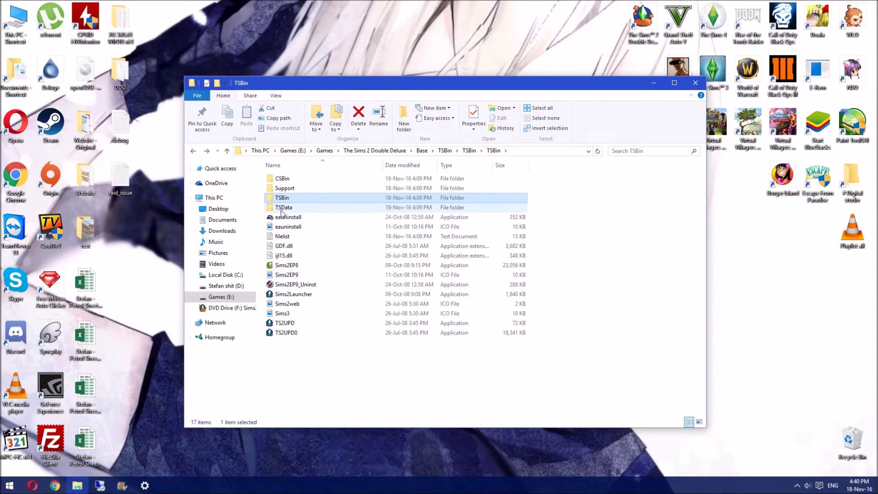
Step: Open the Config folder inside TSData > Res of this TSBin folder
left_click(288, 208)
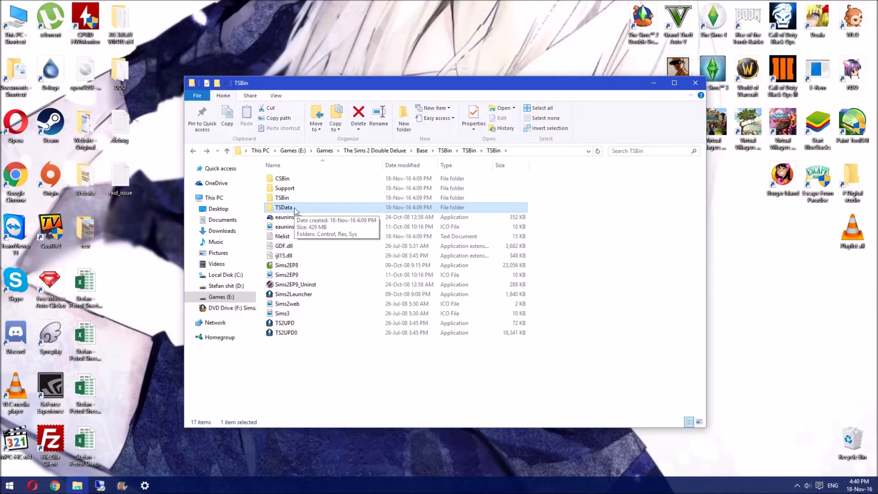
double_click(294, 208)
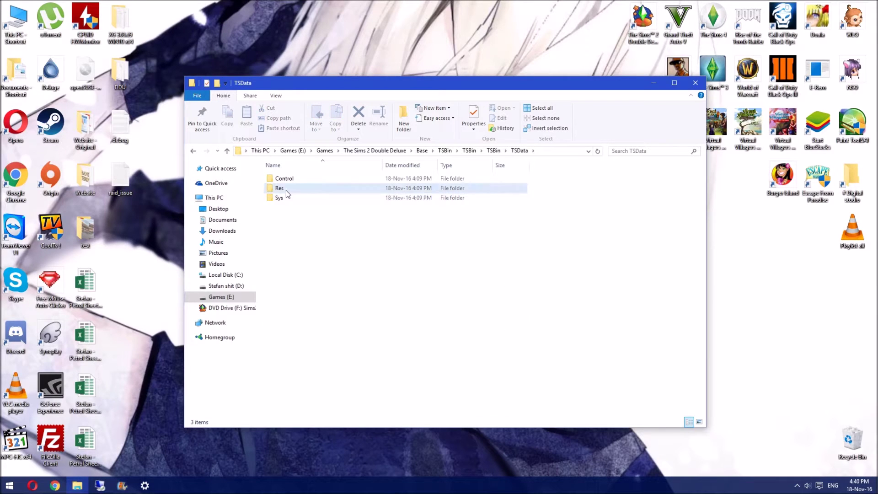
double_click(286, 189)
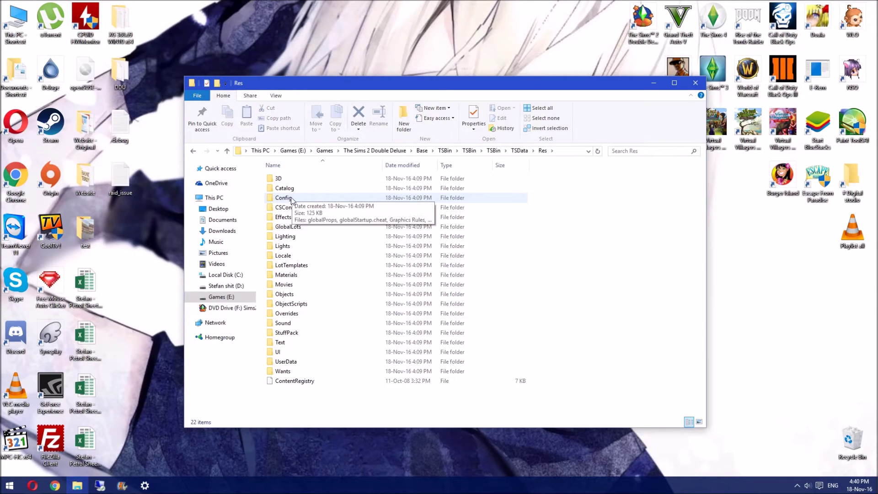
double_click(296, 198)
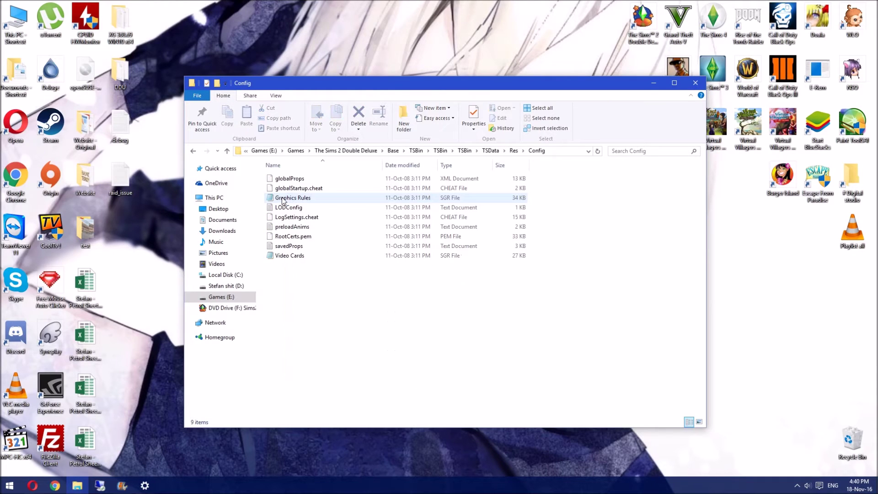
Step: Open the Graphics Rules file from the Config folder in Notepad
left_click(297, 200)
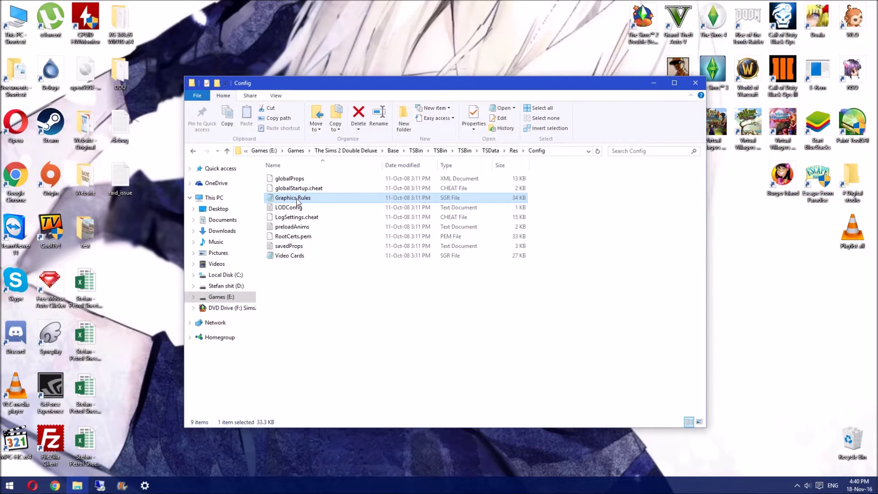
right_click(297, 200)
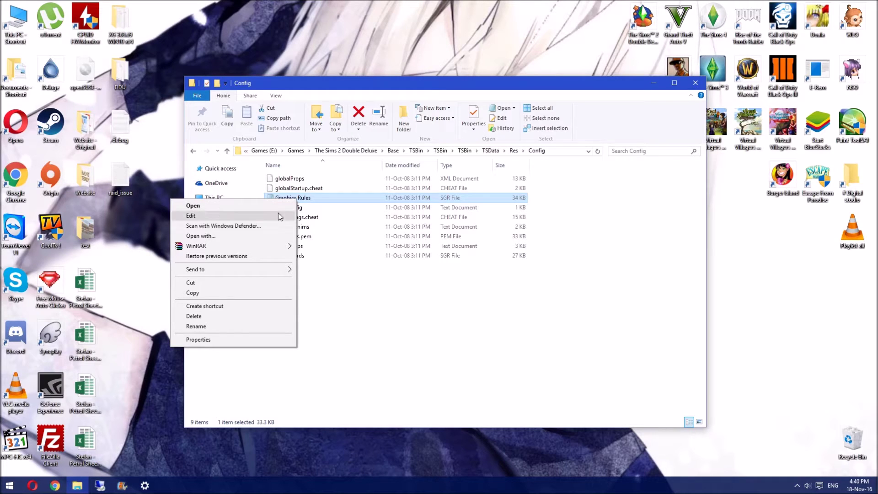
left_click(231, 239)
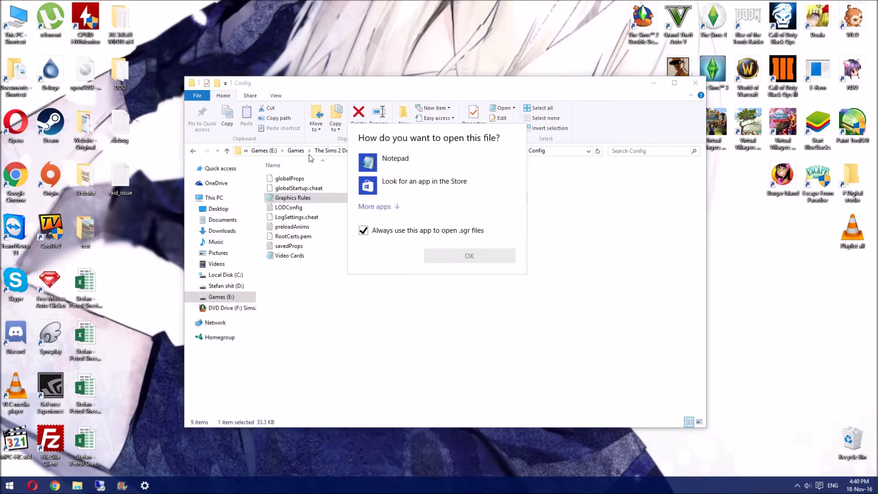
left_click(378, 209)
scroll(404, 173, "down", 2)
scroll(410, 235, "up", 2)
left_click(416, 161)
scroll(429, 184, "down", 2)
left_click(455, 341)
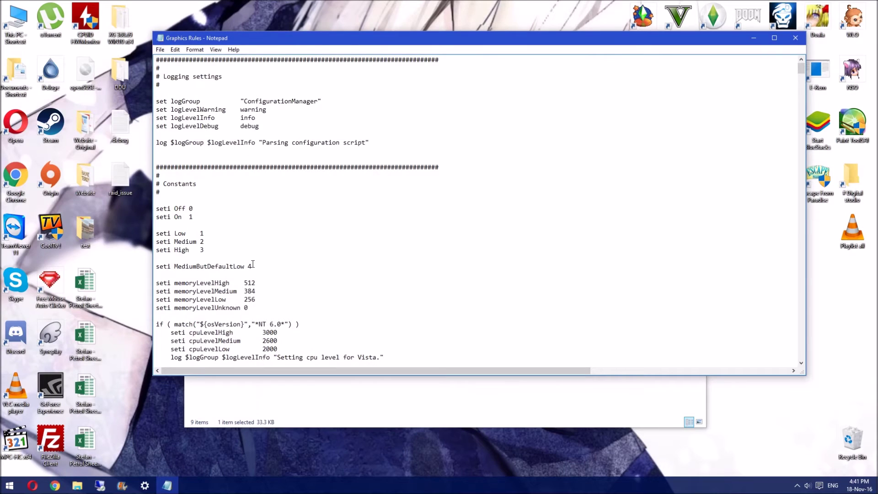
Step: Search the file for "screenmode" and go to the ScreenModeResolution option
key("ctrl+f")
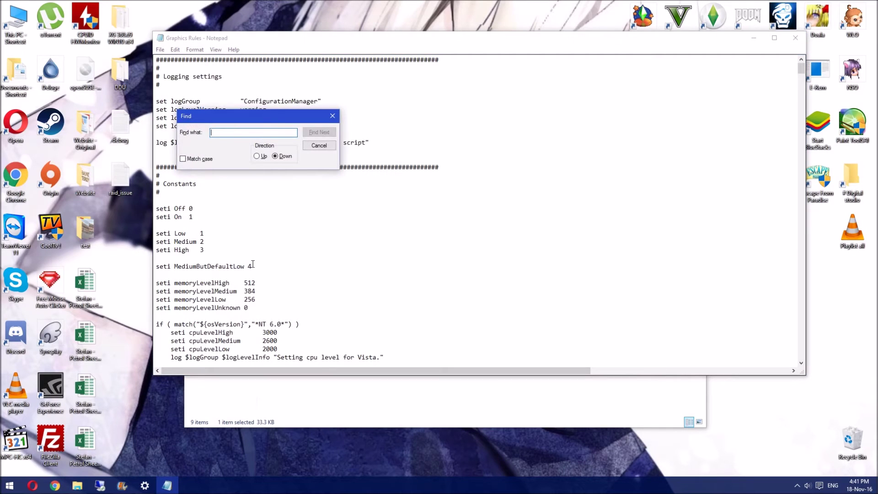
type("screenmode")
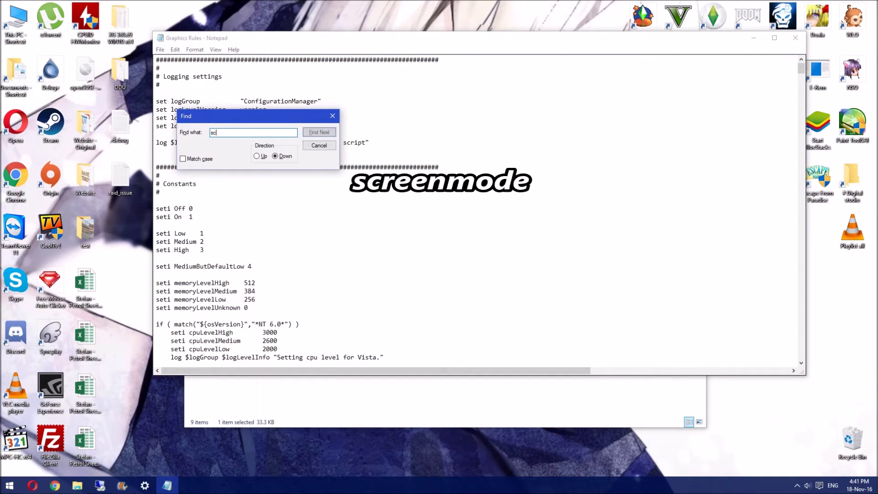
key("Return")
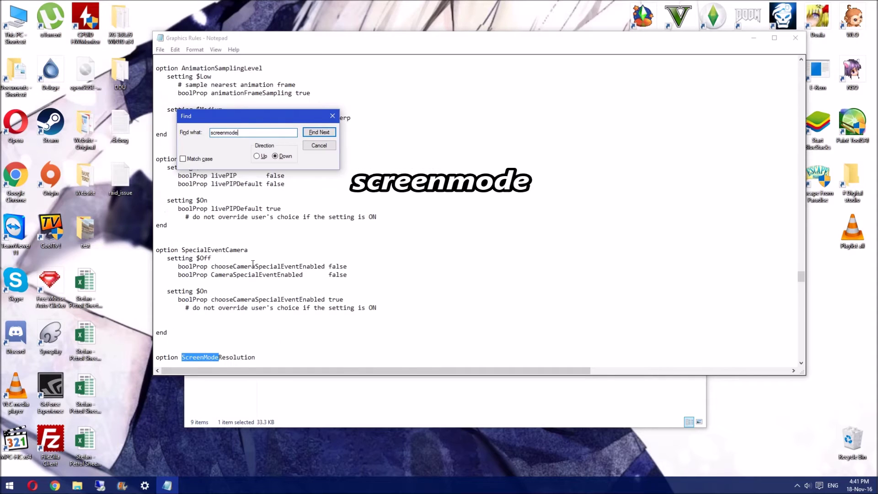
left_click(317, 146)
scroll(216, 198, "down", 6)
left_click(262, 206)
scroll(263, 205, "down", 3)
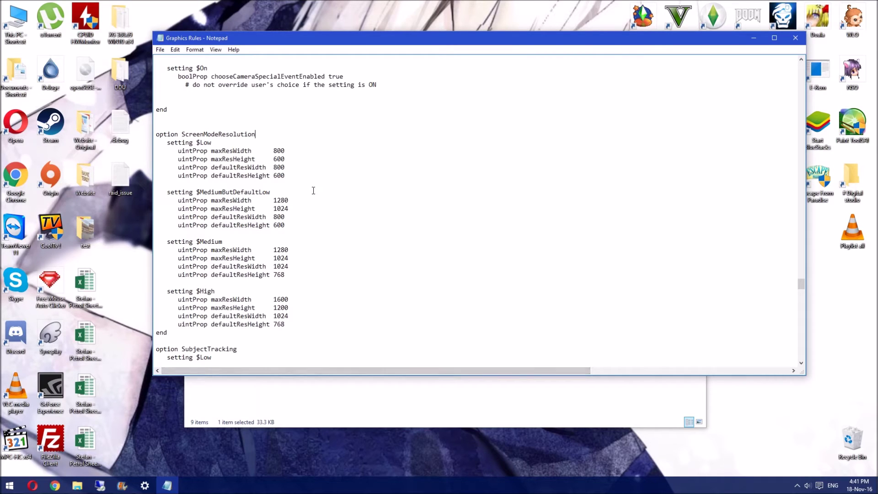
left_click(277, 151)
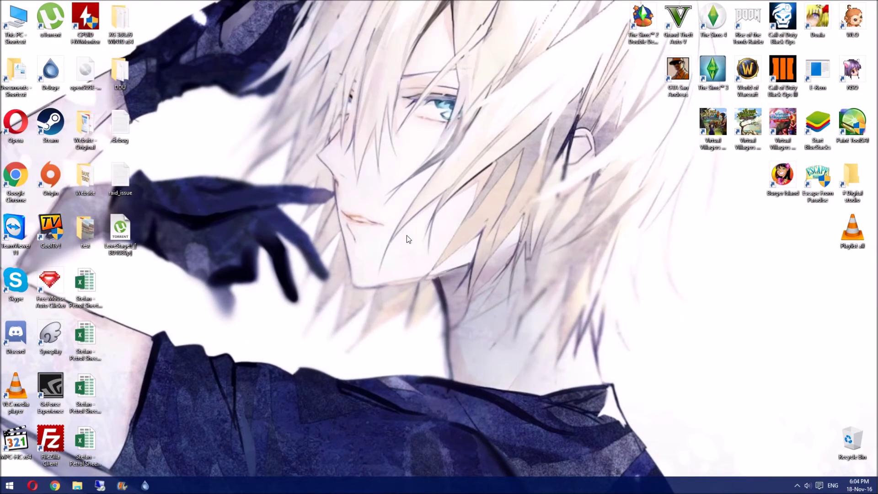
Step: Look up the monitor's recommended resolution in the Windows advanced display settings and review the other available resolutions
right_click(366, 120)
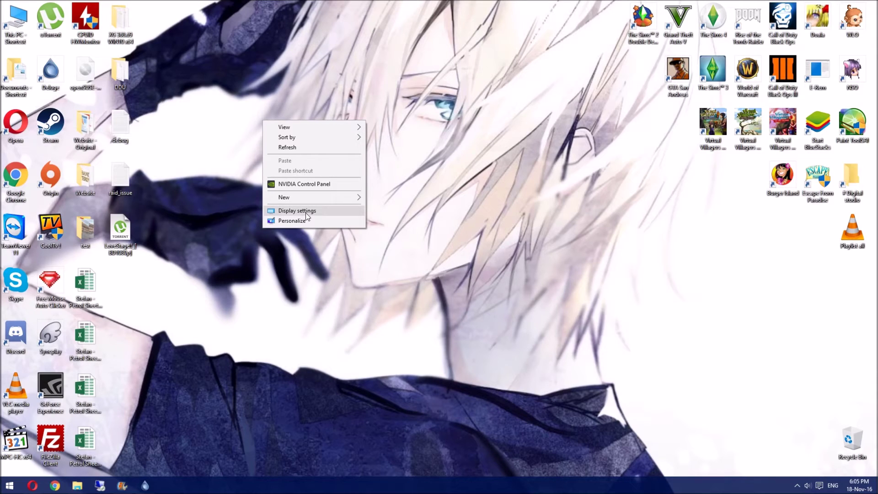
right_click(389, 182)
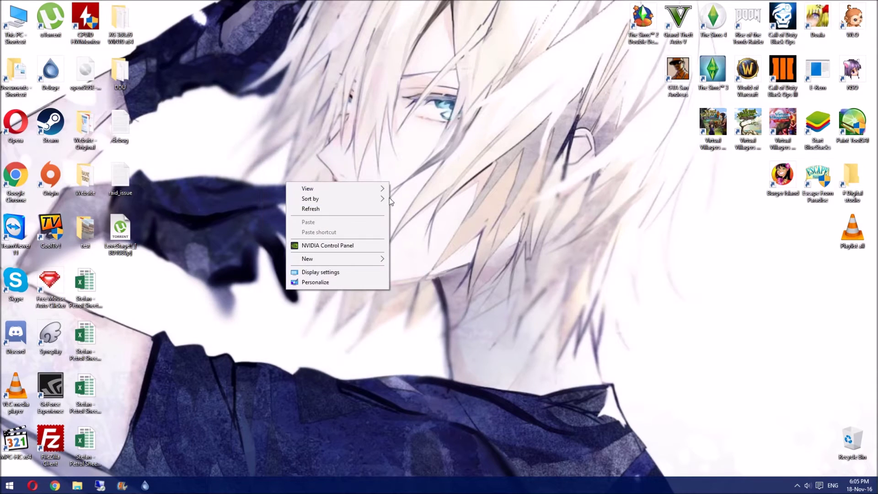
left_click(341, 273)
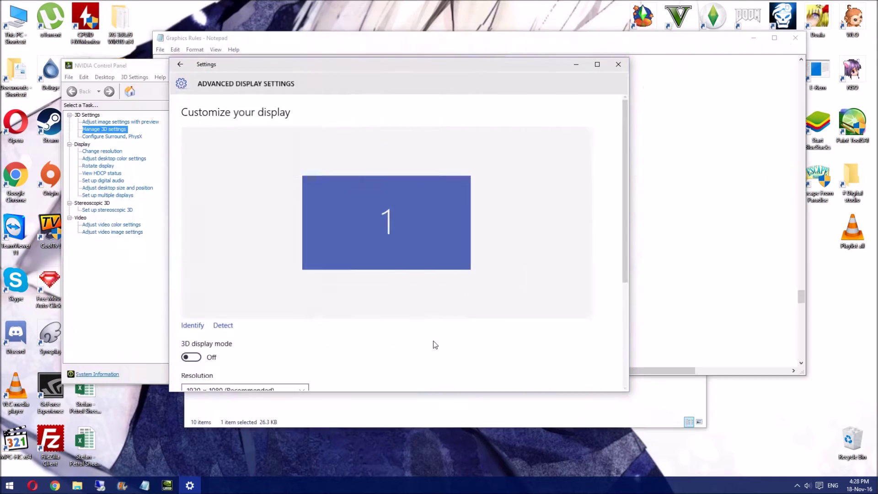
scroll(424, 249, "down", 4)
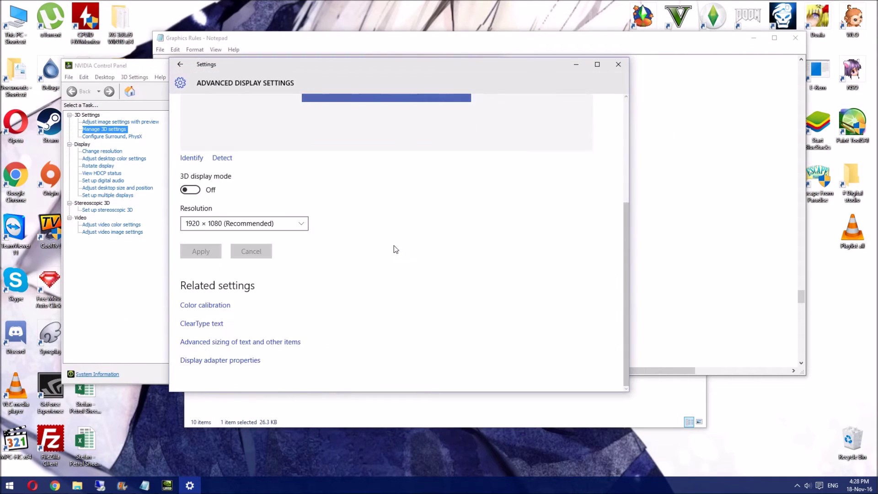
scroll(389, 249, "up", 1)
scroll(366, 249, "up", 1)
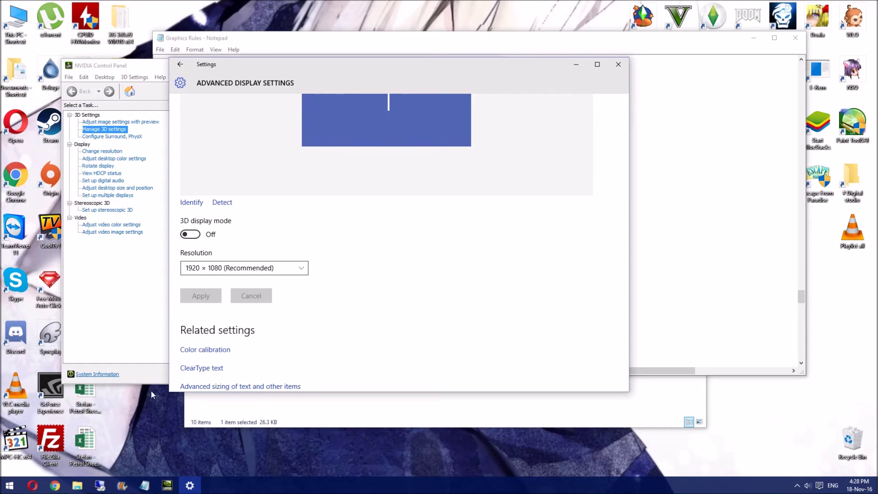
left_click(254, 267)
scroll(272, 285, "down", 1)
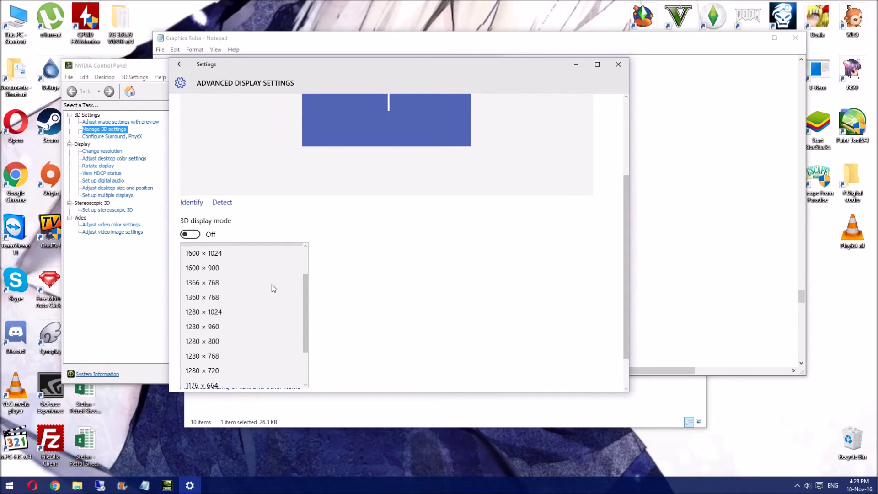
scroll(272, 282, "down", 1)
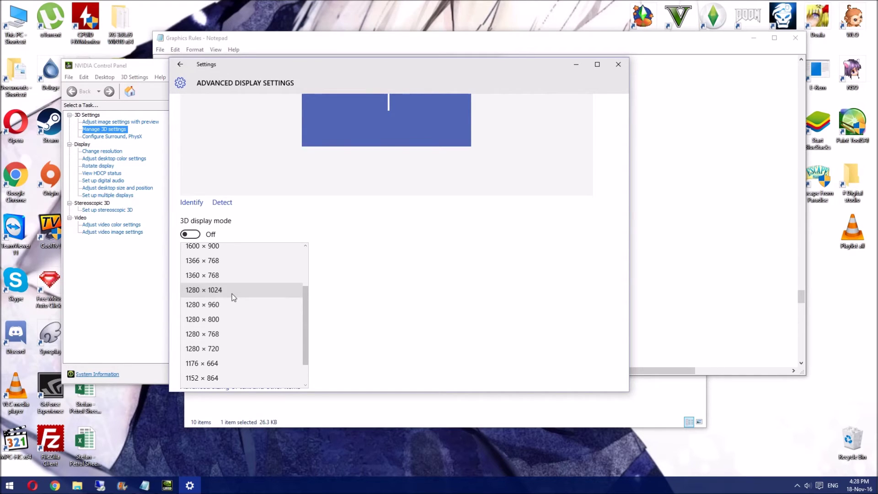
scroll(232, 293, "up", 3)
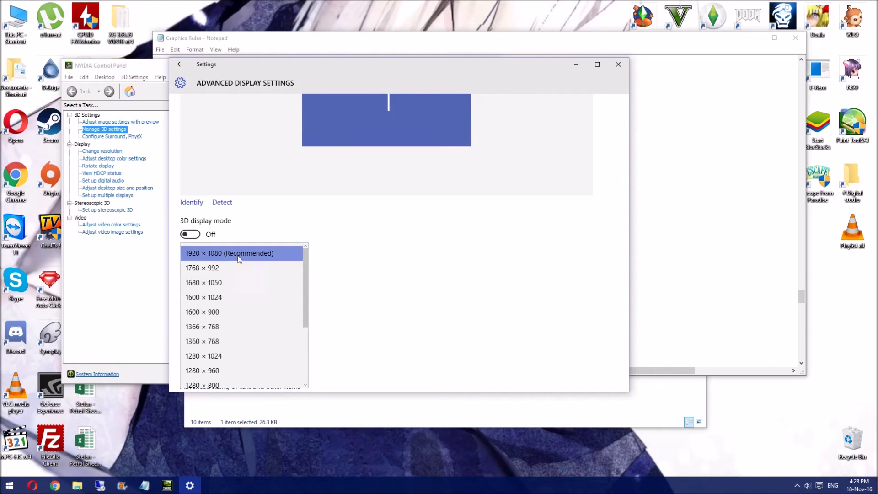
left_click(424, 255)
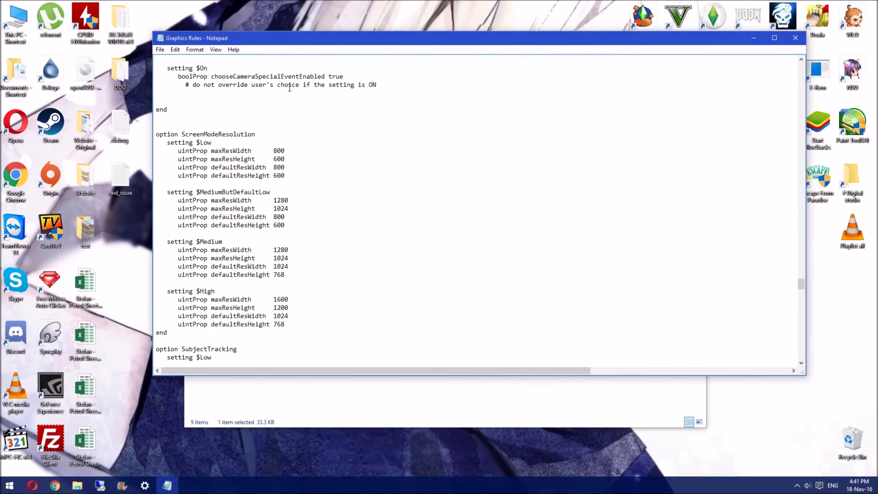
Step: Set maxResWidth to 1920 in the Low, MediumButDefaultLow, Medium and High settings of ScreenModeResolution
double_click(278, 151)
type("1920")
double_click(282, 152)
key("ctrl+c")
double_click(281, 201)
key("ctrl+v")
double_click(281, 251)
key("ctrl+v")
double_click(281, 299)
key("ctrl+v")
Step: Set maxResHeight to 1080 in all four ScreenModeResolution quality settings
double_click(282, 159)
type("1080")
double_click(284, 209)
type("1080")
double_click(283, 259)
type("1080")
type("1080")
Step: Save the Config folder's Graphics Rules file and close it
left_click(160, 49)
left_click(136, 79)
left_click(796, 38)
Step: Open the Graphics Rules file from the neighbouring CSConfig folder and find its "screenmode" section
left_click(194, 151)
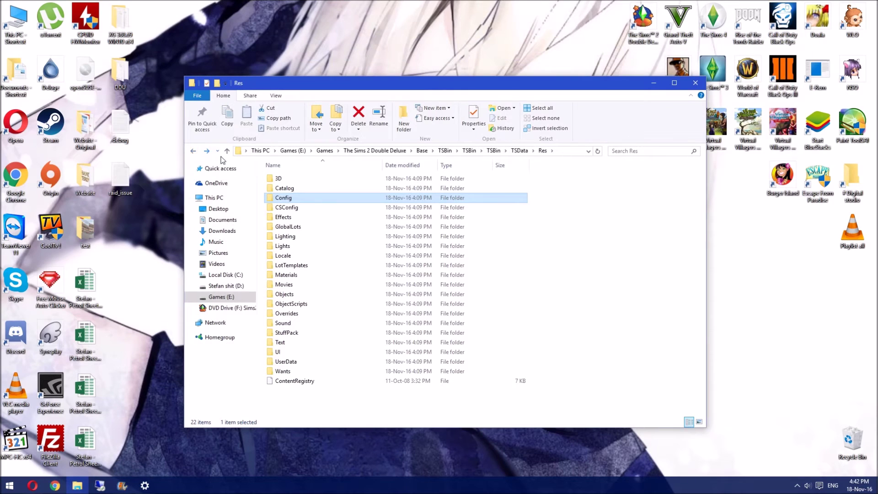
double_click(302, 208)
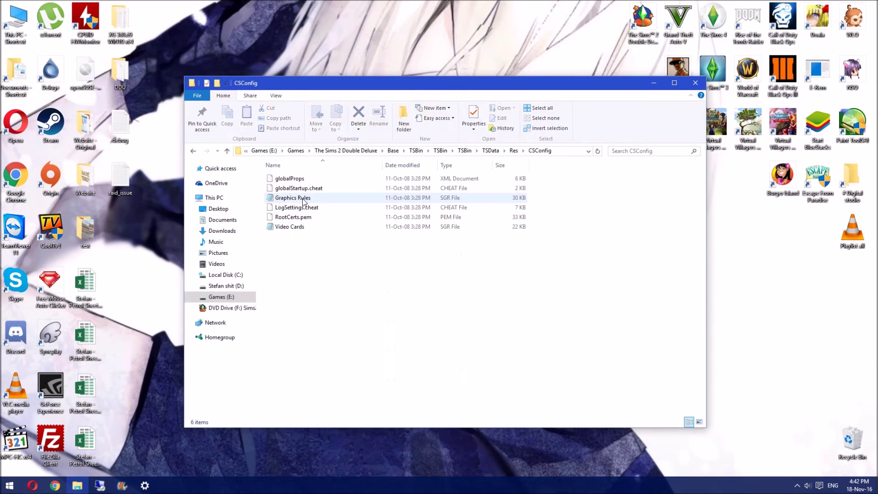
key("ctrl+f")
type("screenmode")
key("Return")
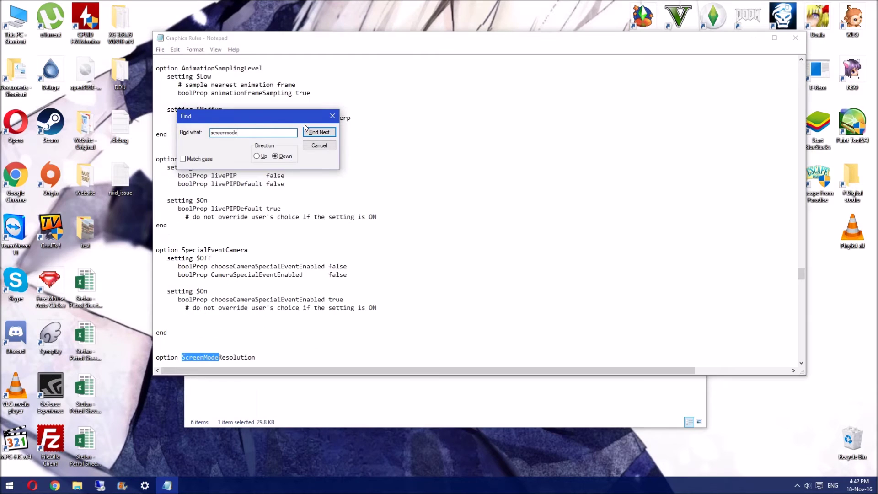
left_click(317, 146)
scroll(303, 265, "down", 4)
scroll(293, 229, "up", 3)
Step: Set maxResWidth to 1920 and maxResHeight to 1080 in the Low, Medium and High settings of ScreenModeResolution
double_click(280, 210)
type("1080")
double_click(283, 258)
type("1080")
double_click(281, 307)
type("1080")
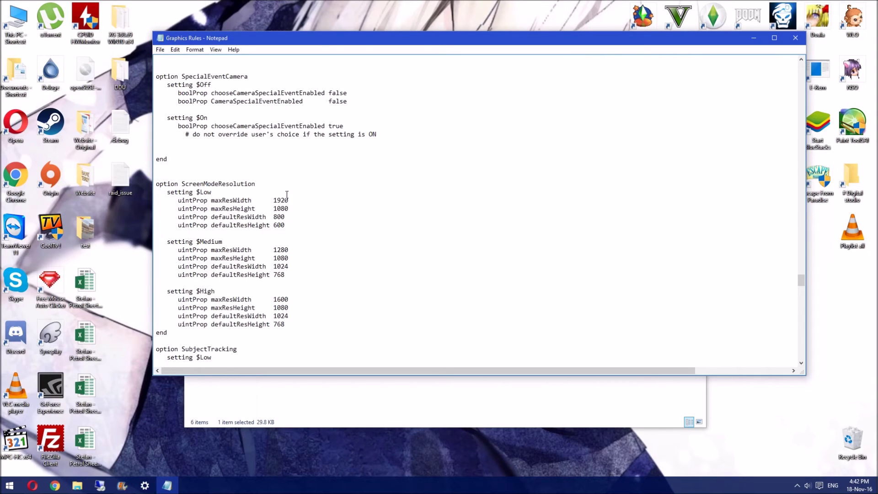
double_click(285, 249)
key("ctrl+v")
Step: Save the CSConfig folder's Graphics Rules file and close it
left_click(161, 50)
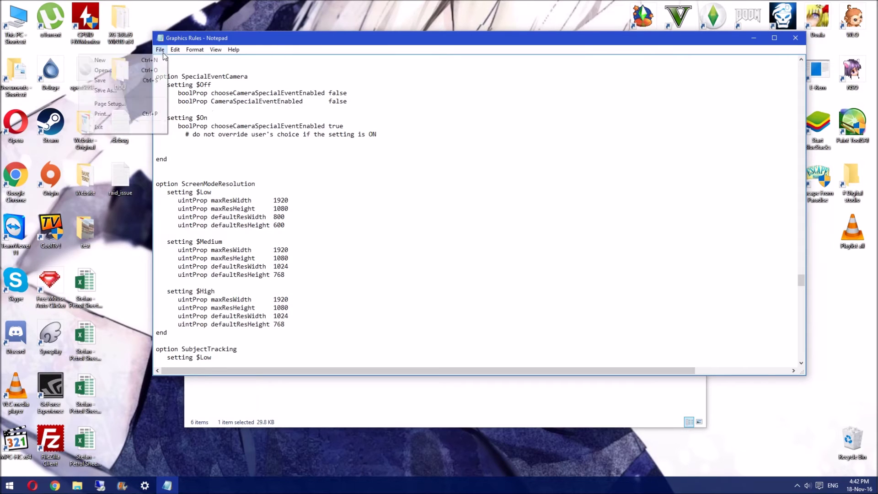
left_click(127, 79)
left_click(798, 39)
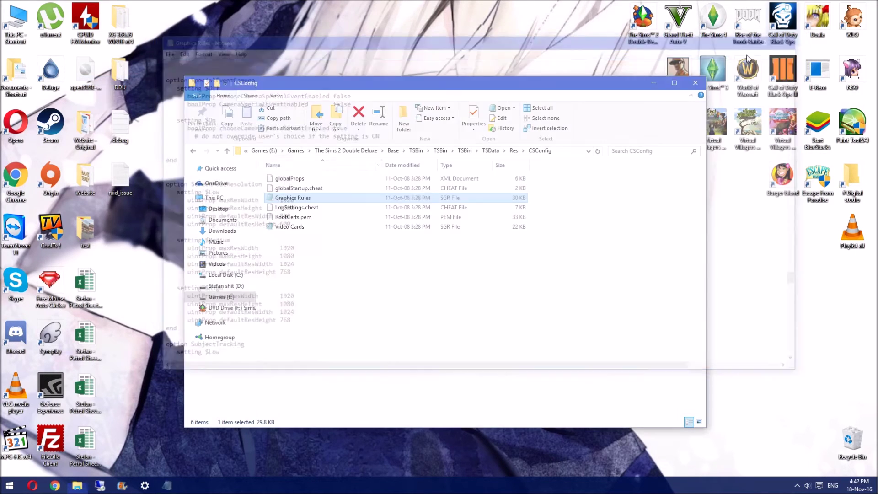
Step: Return to The Sims 2 Double Deluxe folder and go down through the EP2 folder's nested TSBin folders to the fifth level
left_click(368, 151)
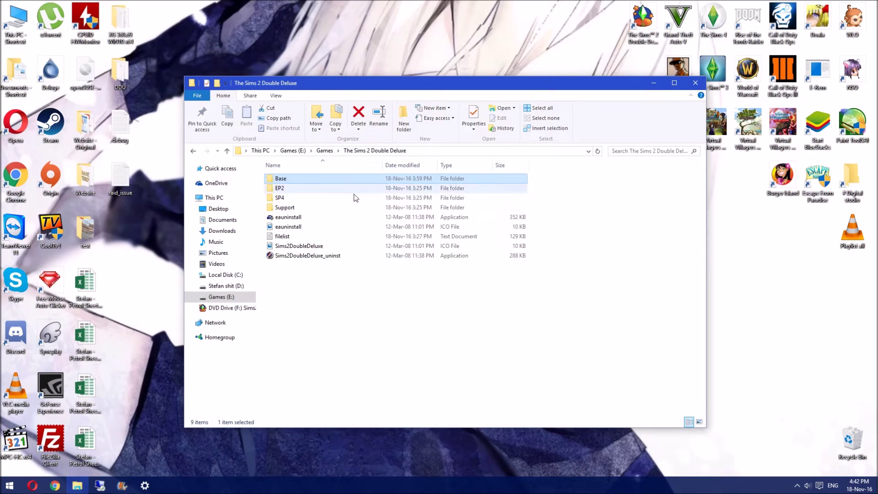
double_click(289, 186)
double_click(300, 188)
double_click(300, 196)
double_click(300, 196)
double_click(300, 196)
double_click(300, 197)
double_click(300, 197)
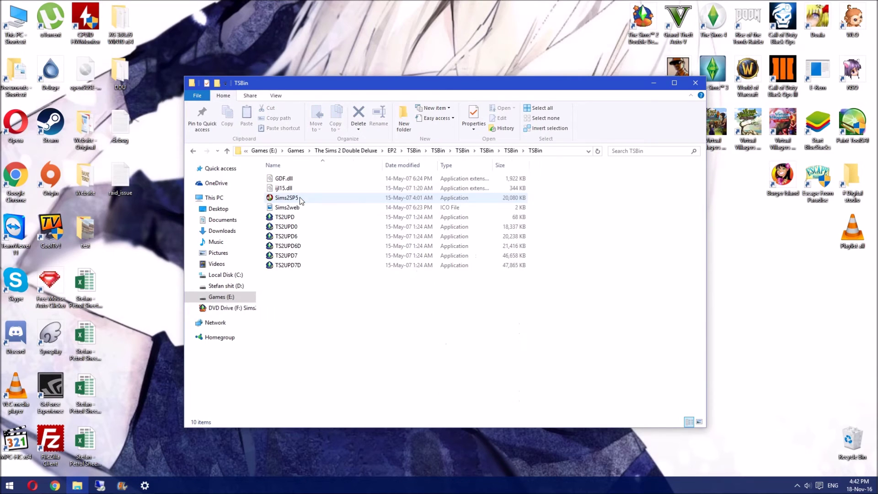
left_click(193, 152)
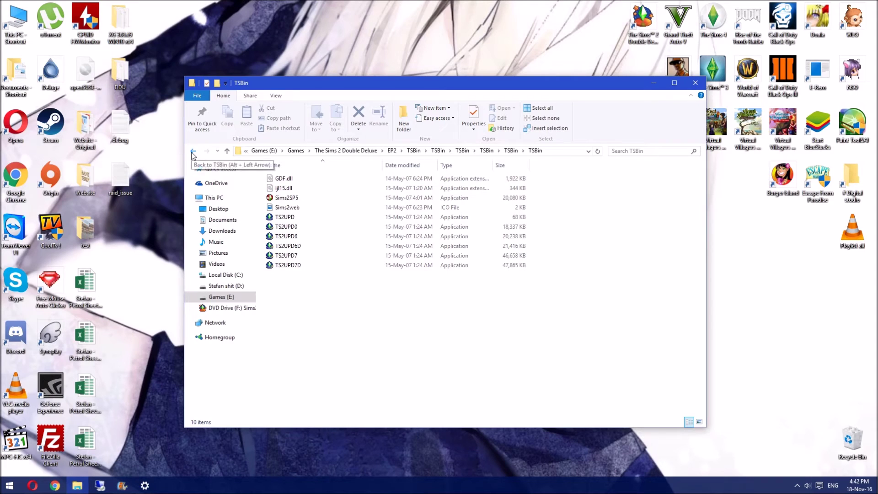
Step: Go through the TSData and Res folders at EP2's fifth TSBin level and open the Config folder
double_click(286, 208)
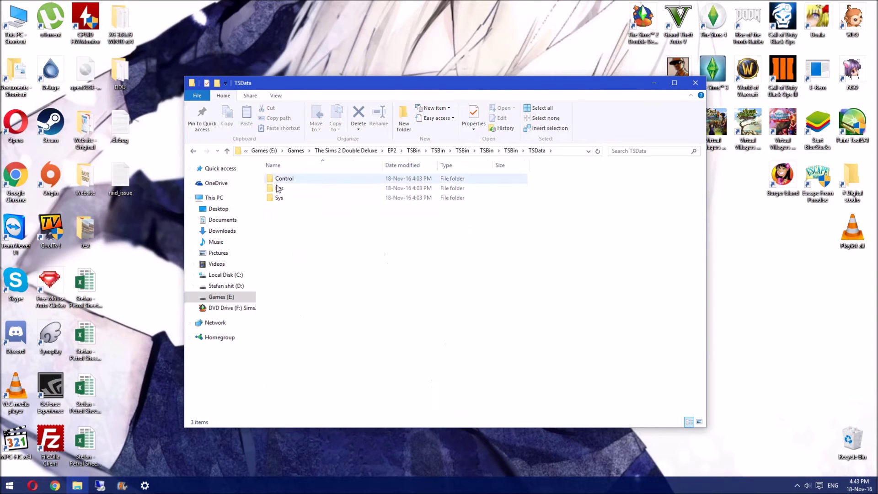
double_click(276, 188)
double_click(289, 199)
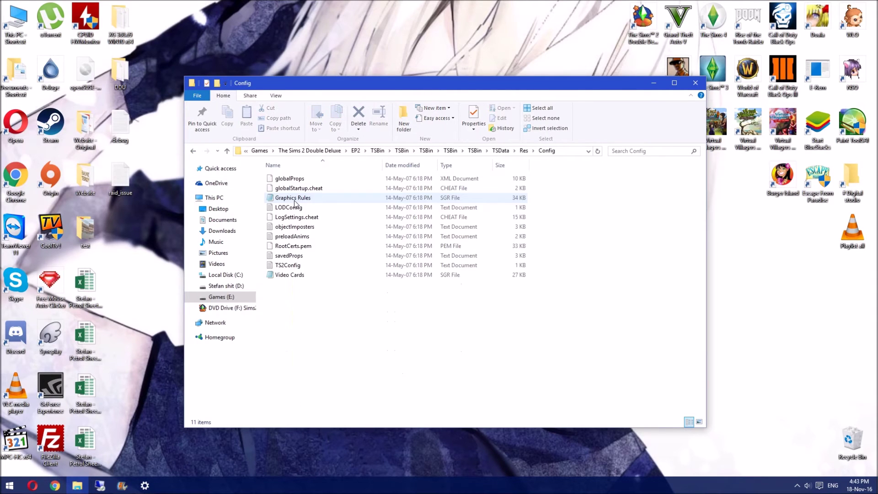
Step: Open EP2's Graphics Rules file from the Config folder and find its "screenmode" section
double_click(294, 200)
key("ctrl+f")
type("sc")
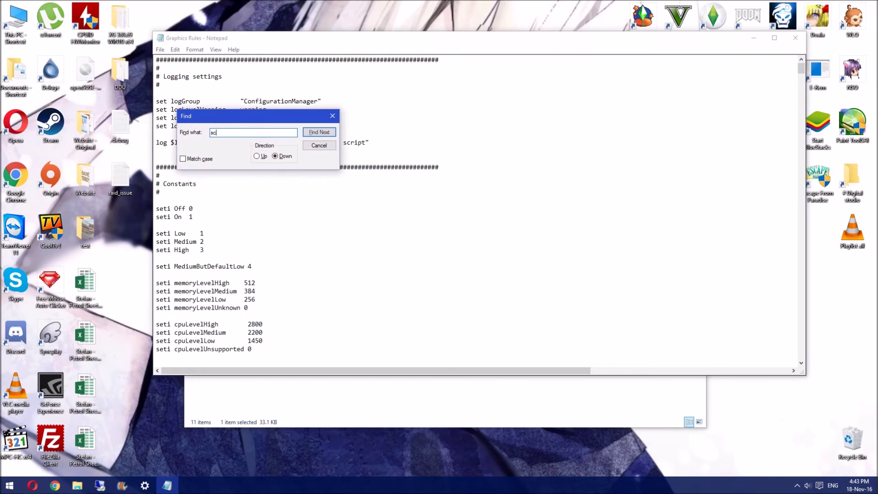
type("reenmode")
key("Return")
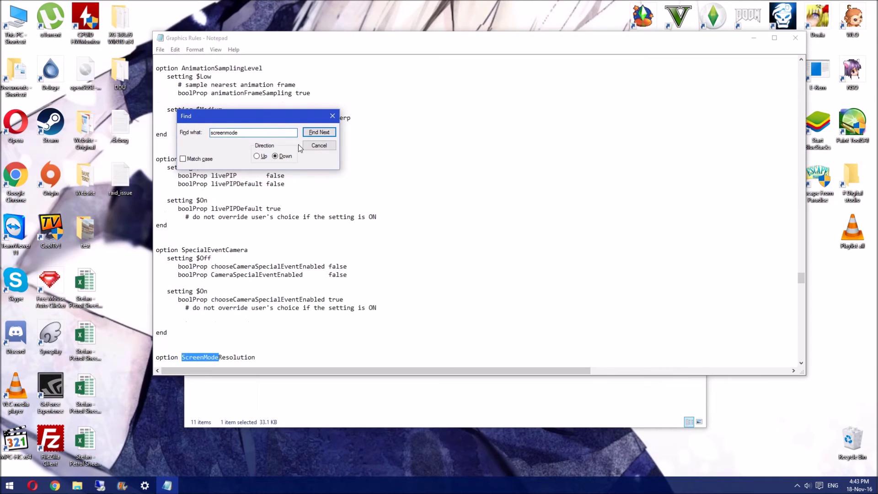
left_click(319, 145)
scroll(254, 291, "down", 4)
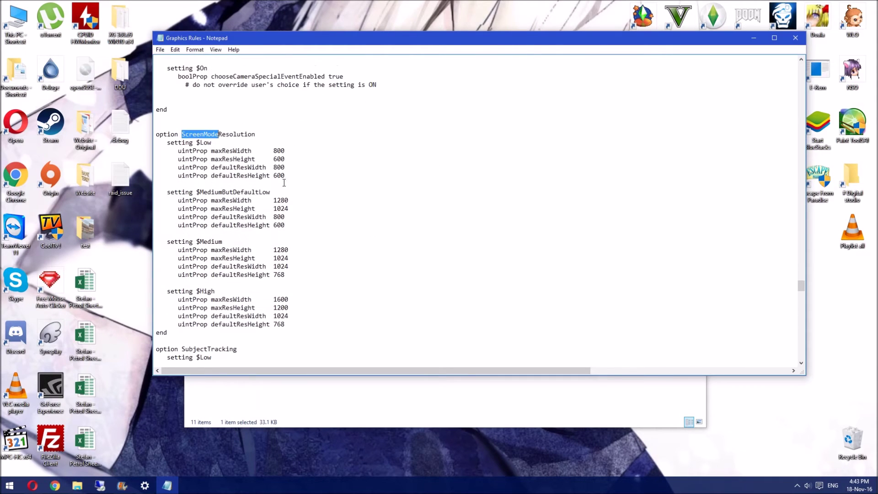
Step: Set maxResWidth to 1920 and maxResHeight to 1080 in the Low, MediumButDefaultLow, Medium and High settings of ScreenModeResolution
double_click(284, 152)
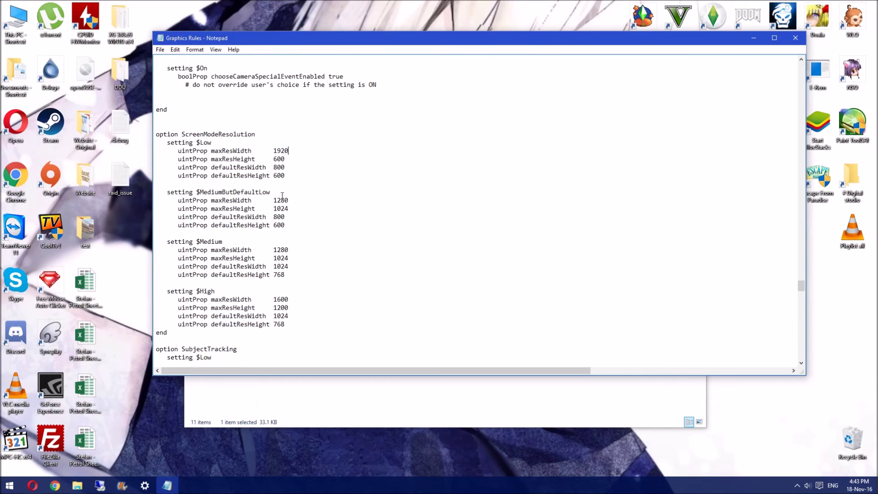
double_click(286, 249)
key("ctrl+v")
double_click(281, 299)
key("ctrl+v")
double_click(284, 208)
type("1080")
double_click(282, 258)
type("1080")
Step: Save the Graphics Rules file of EP2's Config folder and close it
left_click(161, 50)
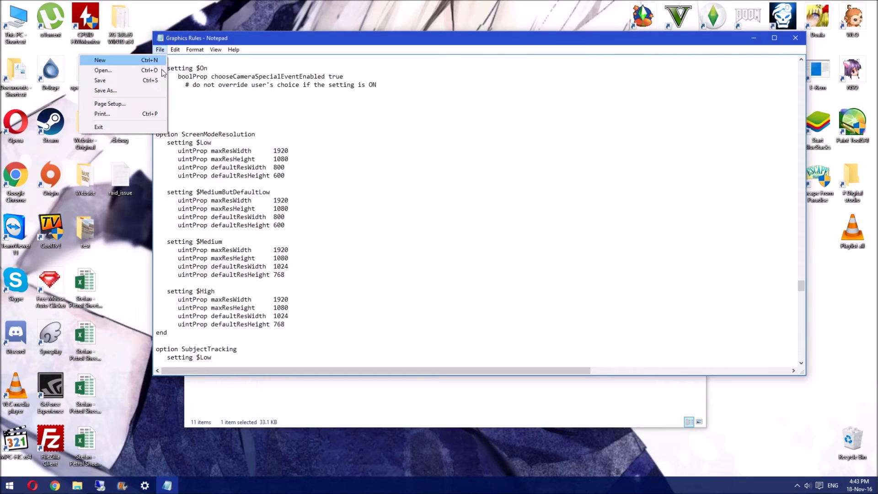
left_click(154, 81)
left_click(795, 38)
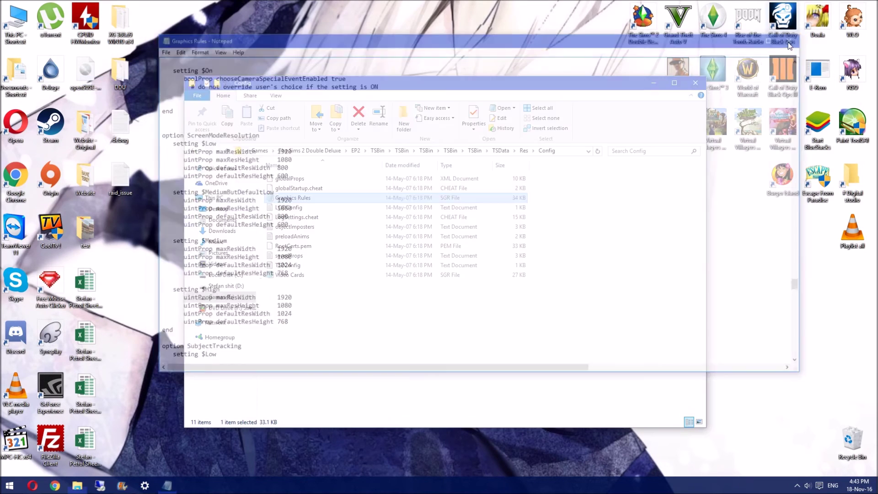
Step: Open the Graphics Rules file from EP2's neighbouring CSConfig folder and find its "screenmode" section
left_click(196, 151)
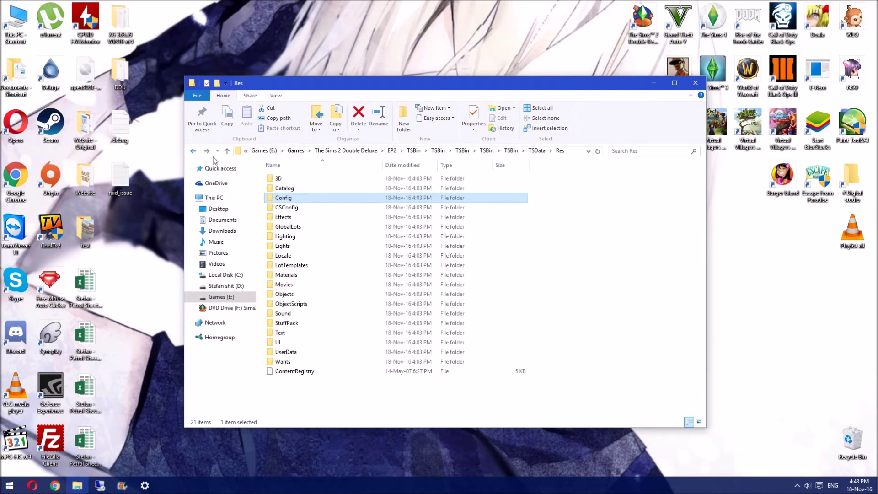
double_click(291, 208)
double_click(295, 199)
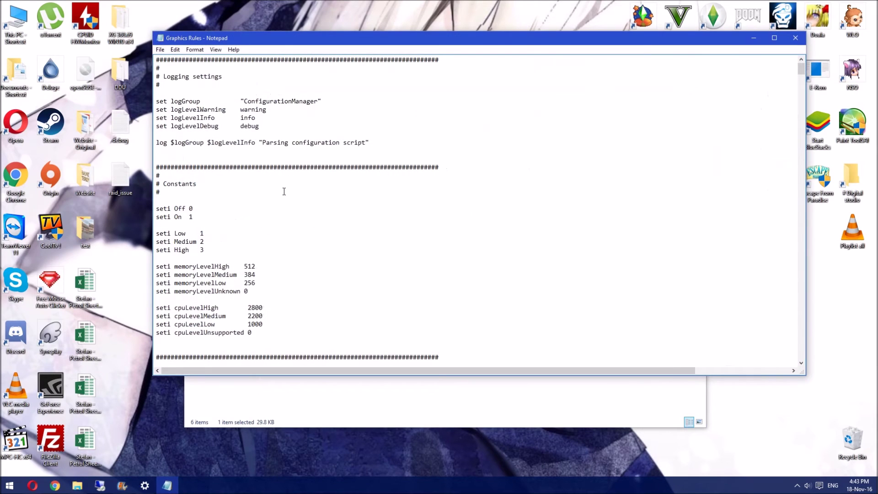
key("ctrl+f")
type("screenmod")
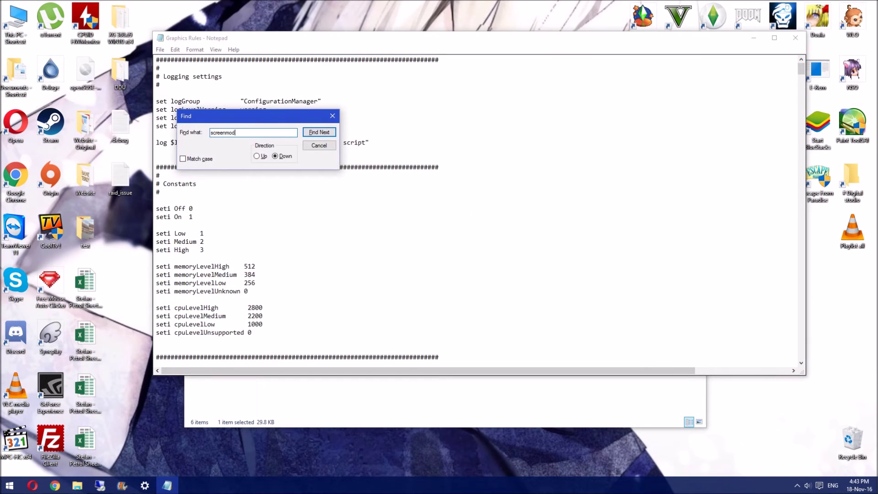
type("e")
key("Return")
left_click(319, 145)
scroll(262, 248, "down", 10)
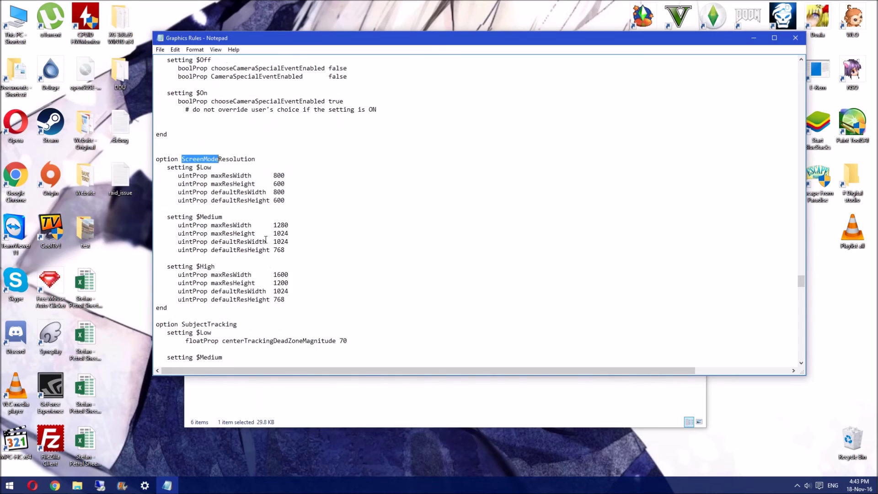
Step: Set maxResWidth to 1920 and maxResHeight to 1080 in the Low, Medium and High settings of EP2's CSConfig file
left_click(281, 183)
type("10801080")
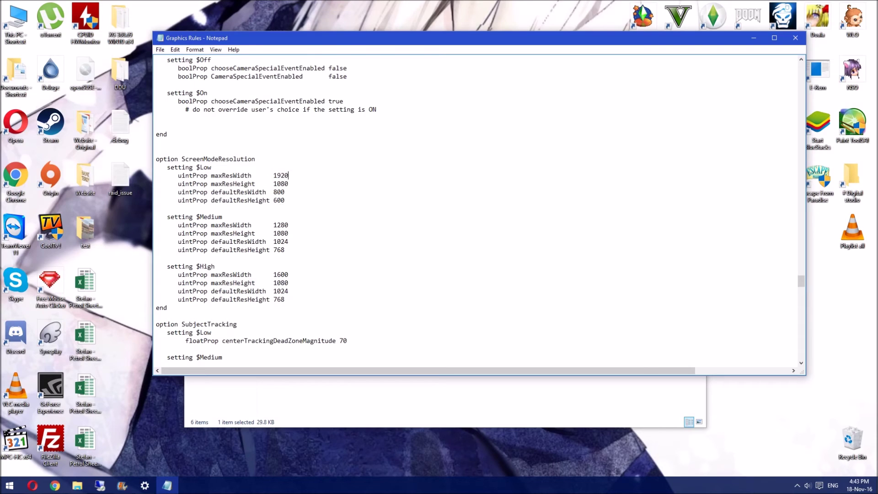
double_click(284, 225)
type("1920")
Step: Save the Graphics Rules file of EP2's CSConfig folder and close it
left_click(160, 50)
left_click(139, 77)
left_click(796, 38)
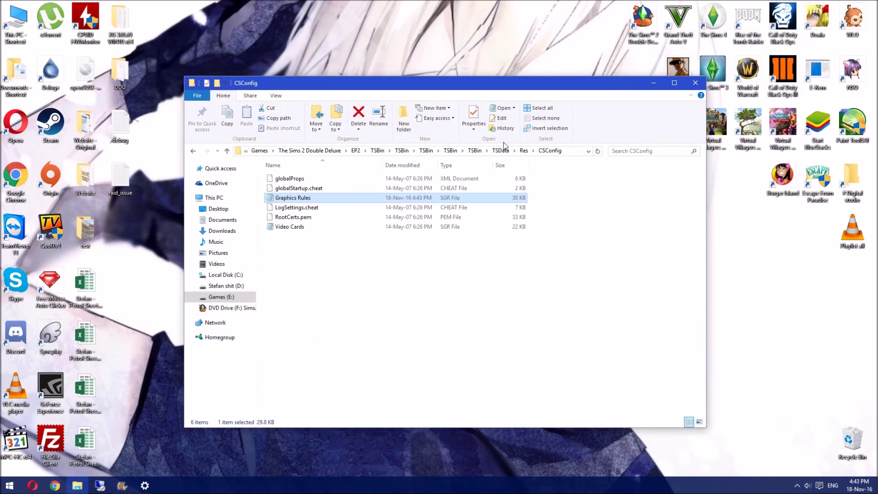
Step: Return to The Sims 2 Double Deluxe folder and go down through the SP4 folder's nested TSBin folders to the sixth level
left_click(333, 151)
double_click(287, 198)
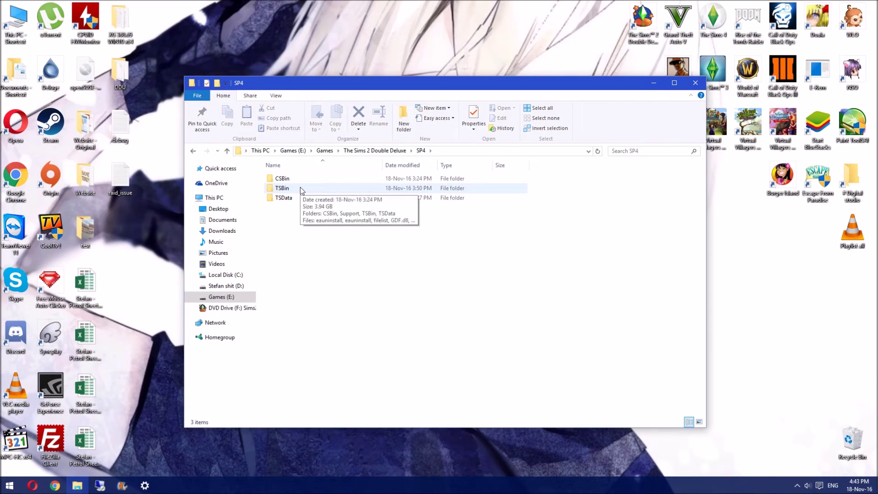
double_click(300, 188)
double_click(295, 200)
double_click(296, 201)
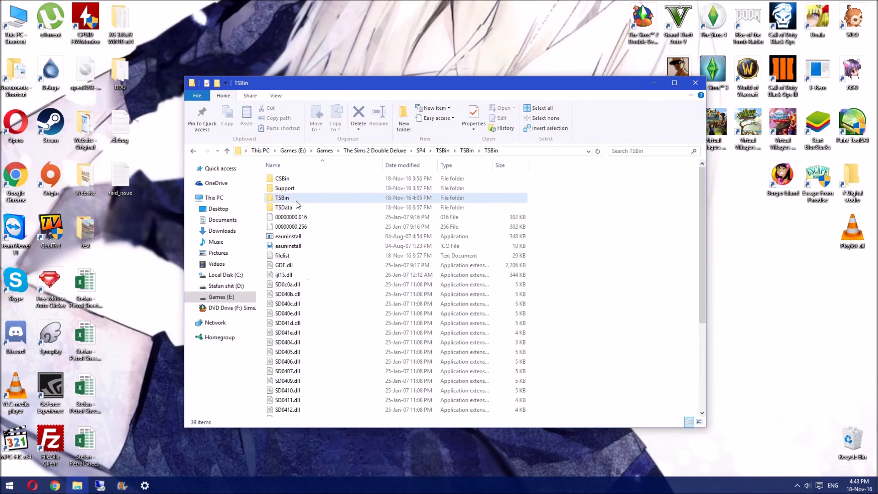
double_click(295, 201)
double_click(295, 200)
double_click(295, 201)
double_click(296, 200)
key("BackSpace")
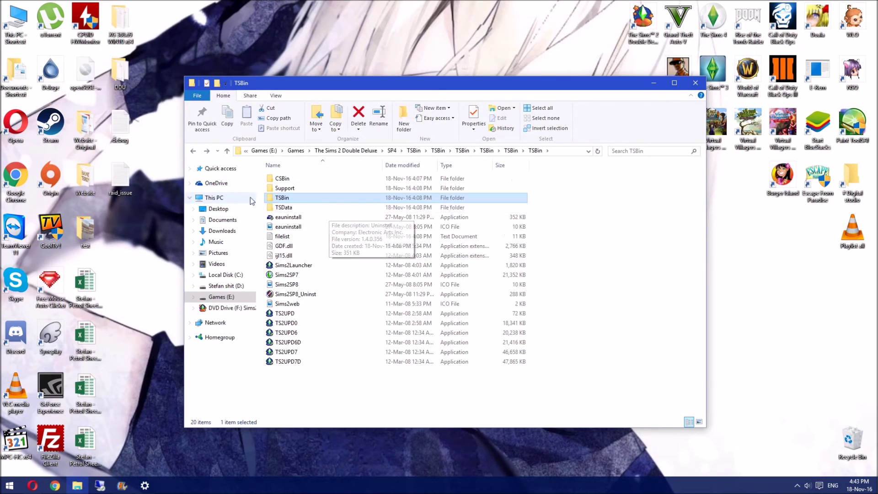
Step: Go through the TSData and Res folders at SP4's sixth TSBin level and open the Config folder
double_click(286, 208)
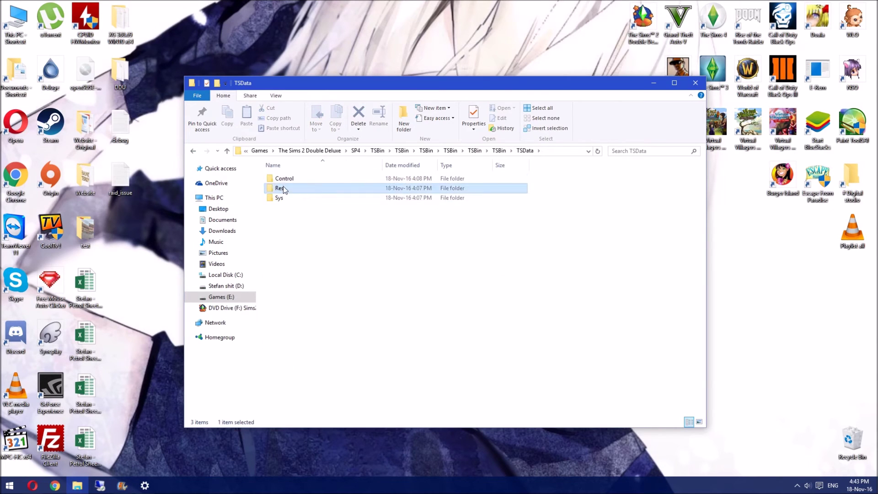
double_click(284, 187)
double_click(291, 198)
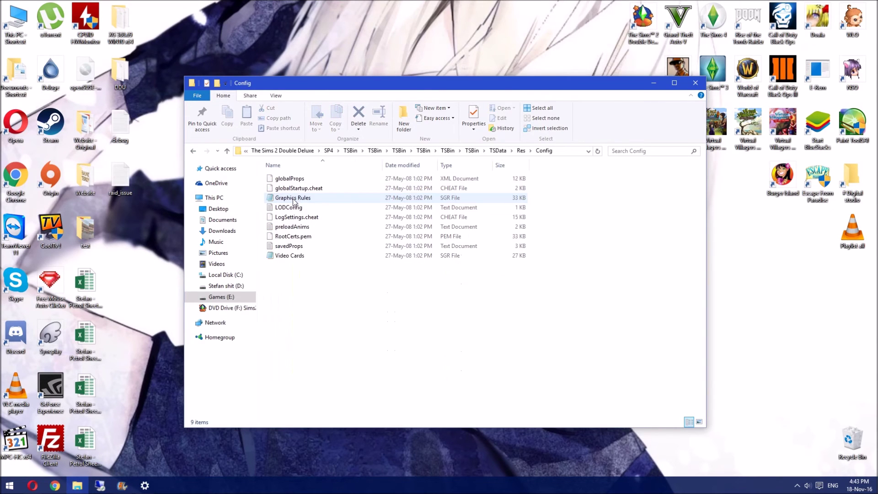
Step: Open SP4's Graphics Rules file from the Config folder and find its "screenmode" section
double_click(292, 199)
key("ctrl+f")
type("screenmode")
key("Return")
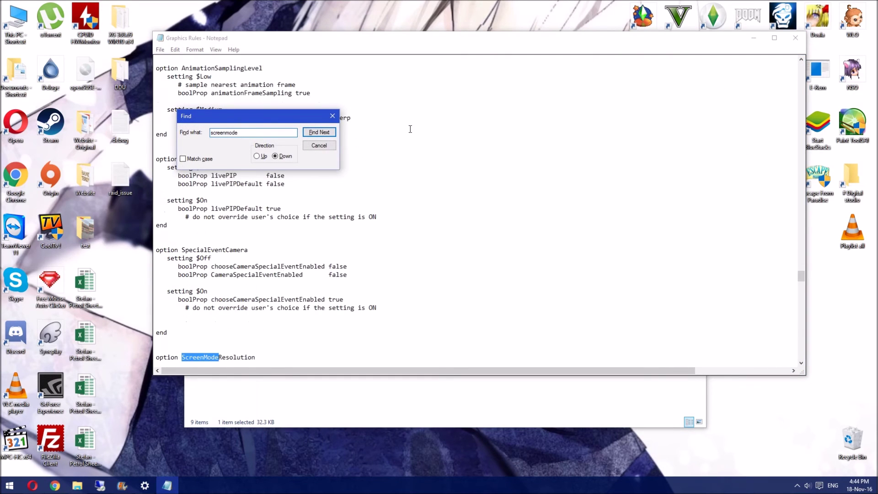
scroll(306, 231, "down", 4)
key("Escape")
scroll(284, 243, "down", 3)
Step: Set maxResWidth to 1920 and maxResHeight to 1080 in all four ScreenModeResolution settings of SP4's Config file, including MediumButDefaultLow
double_click(280, 201)
type("1920")
double_click(283, 251)
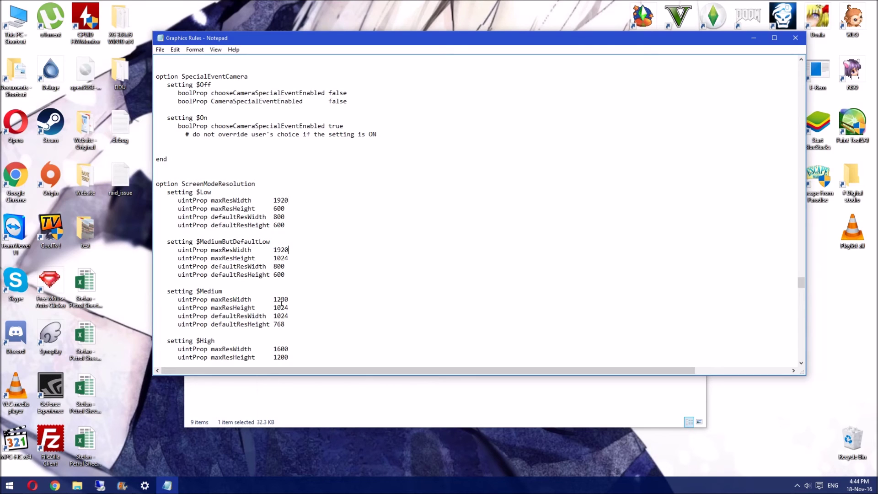
double_click(281, 300)
type("1920")
scroll(288, 311, "down", 1)
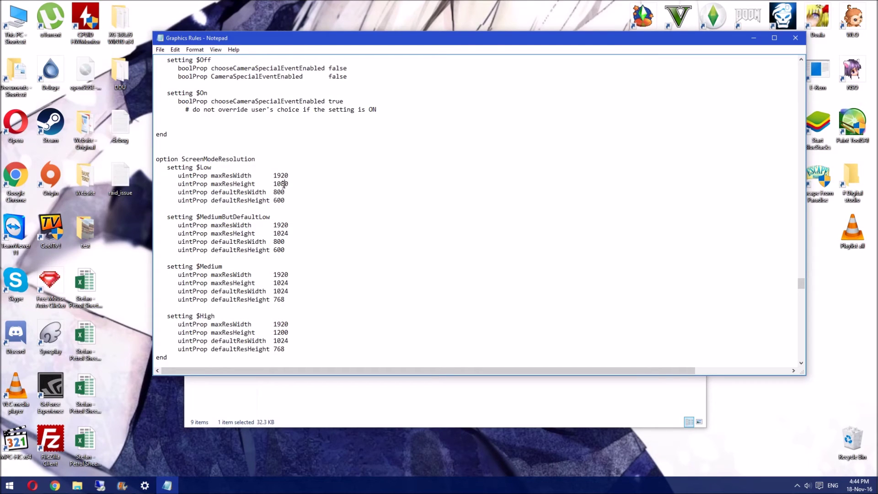
double_click(281, 233)
type("1080")
double_click(281, 282)
type("1080")
Step: Save the Graphics Rules file of SP4's Config folder and close it
left_click(160, 49)
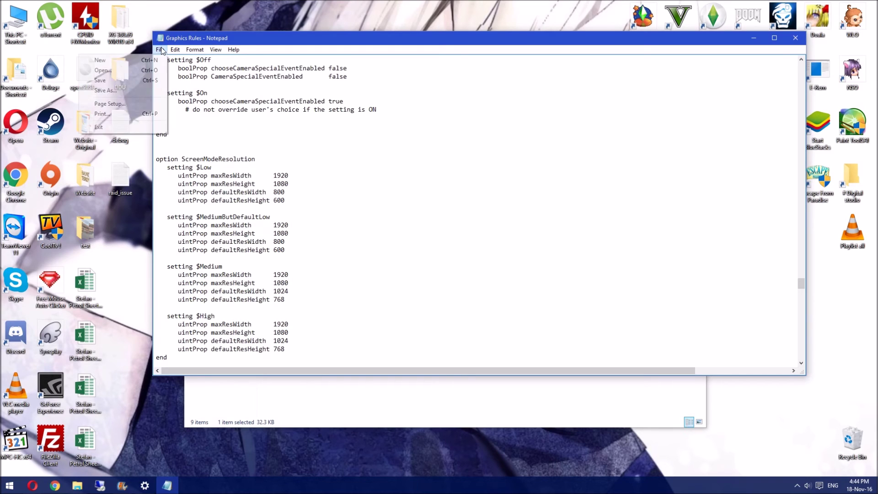
left_click(147, 80)
scroll(671, 163, "down", 2)
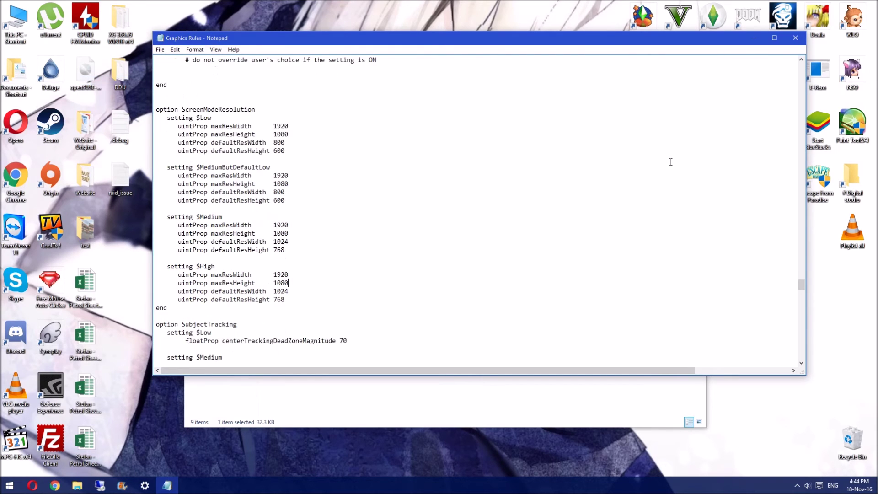
left_click(796, 38)
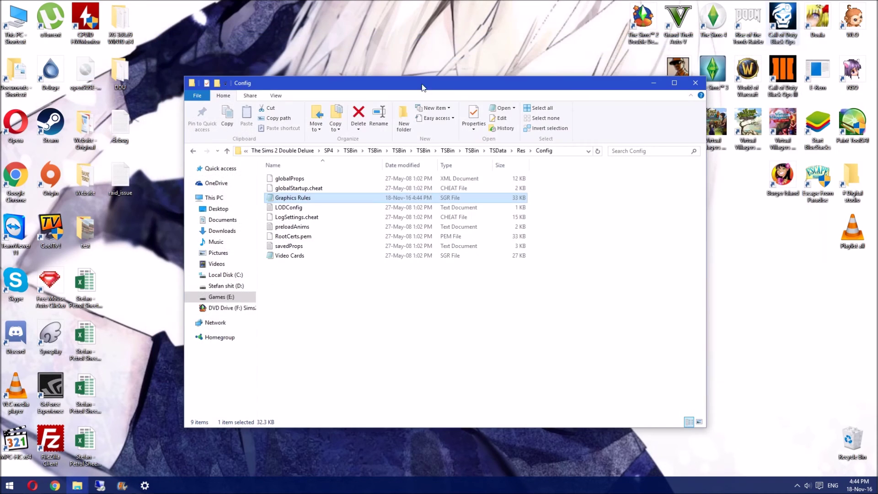
Step: Open the Graphics Rules file from SP4's neighbouring CSConfig folder and find its "screenmode" section
left_click(194, 149)
double_click(306, 203)
double_click(289, 196)
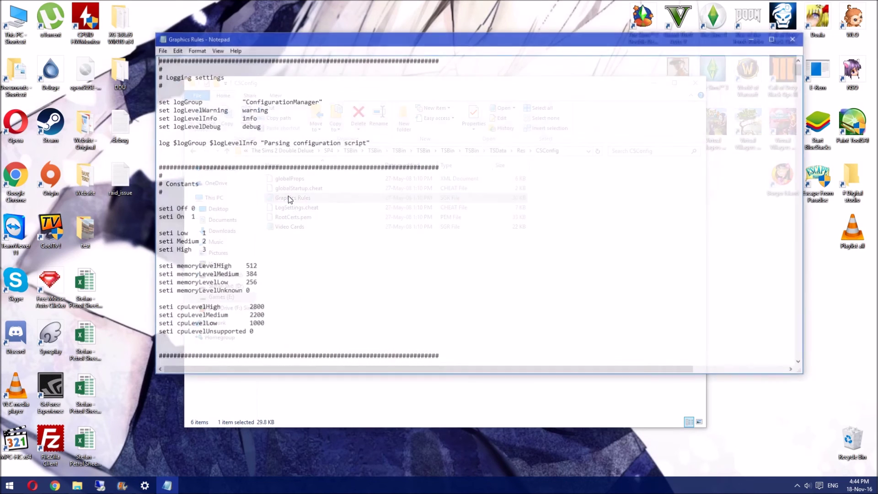
key("ctrl+f")
type("screen")
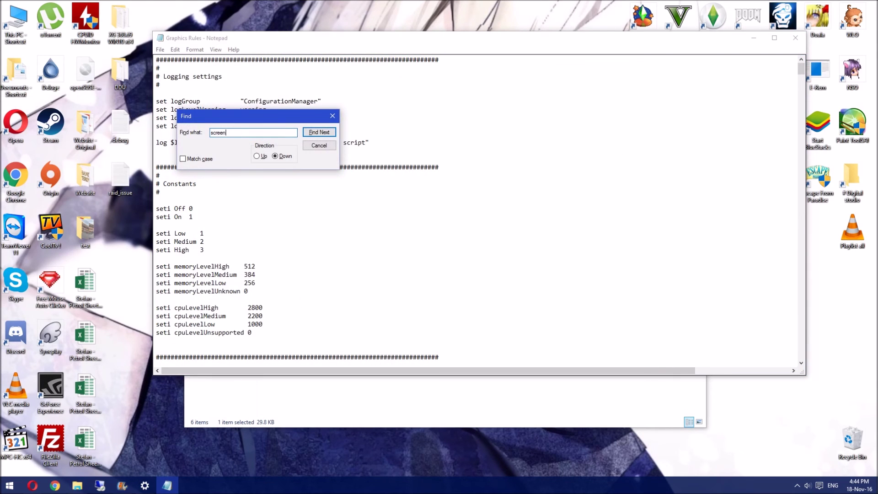
type("mode")
key("Return")
left_click(319, 145)
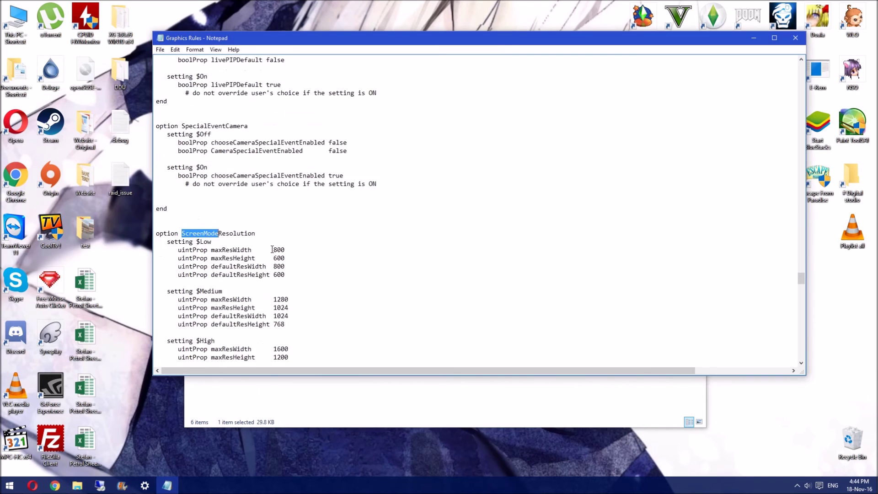
scroll(274, 229, "down", 4)
Step: Set maxResWidth to 1920 and maxResHeight to 1080 in the Low, Medium and High settings of SP4's CSConfig file
left_click(280, 159)
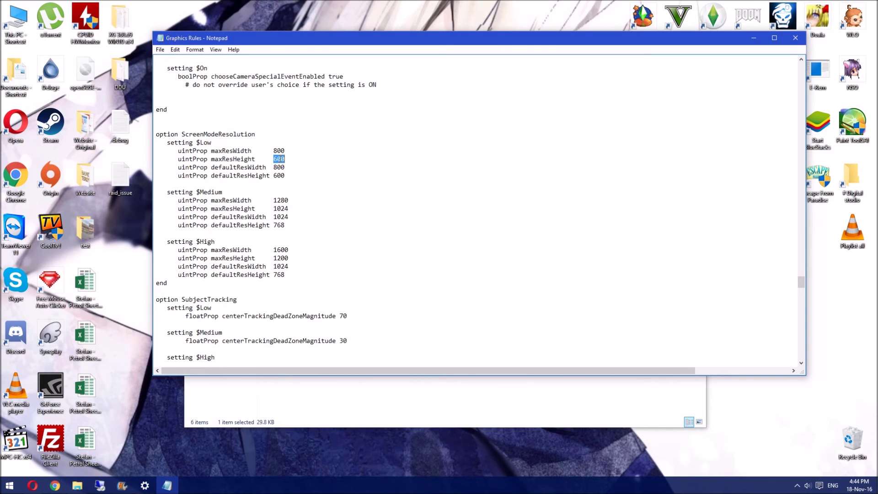
double_click(281, 209)
double_click(283, 258)
type("1080")
double_click(282, 201)
Step: Save the Graphics Rules file of SP4's CSConfig folder and close it
left_click(160, 49)
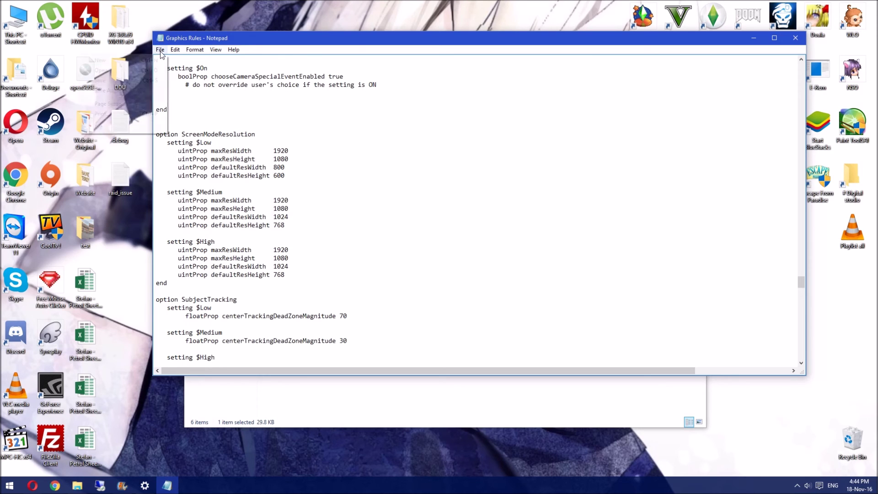
left_click(139, 82)
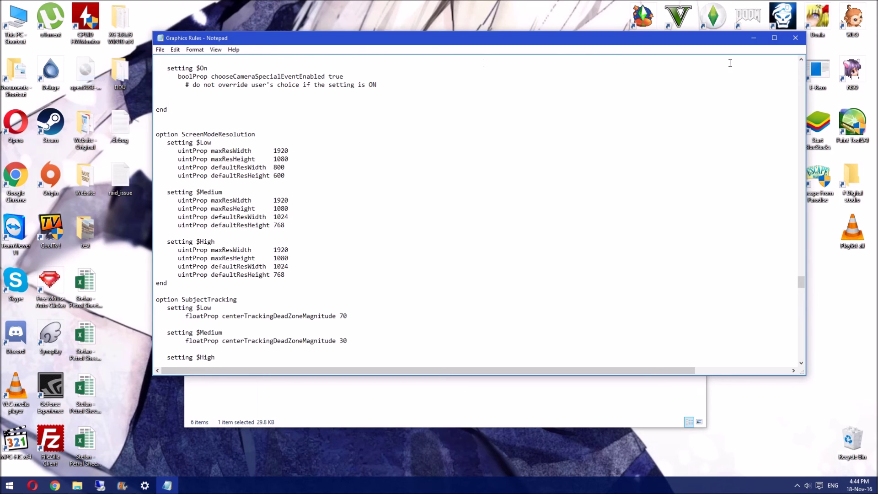
left_click(800, 40)
Step: Clear the folder window off the desktop, launch The Sims 2 Double Deluxe and enter the Belladonna Cove neighborhood
left_click(646, 79)
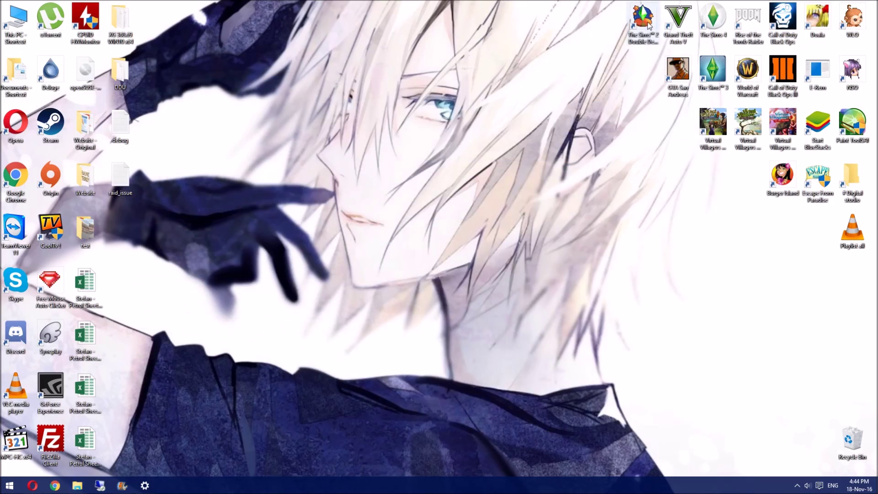
double_click(644, 19)
left_click(473, 192)
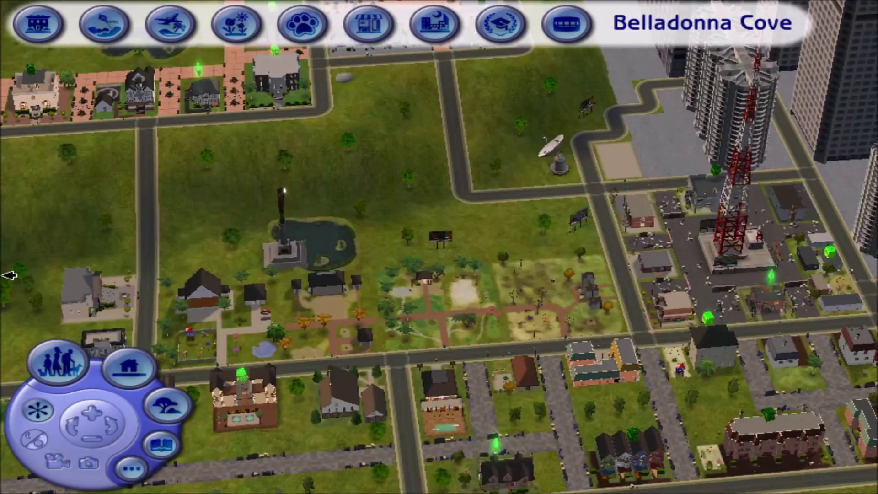
Step: Set the game's screen size to 1920x1080 in the graphics/performance options, apply the change and keep the new settings
left_click(131, 468)
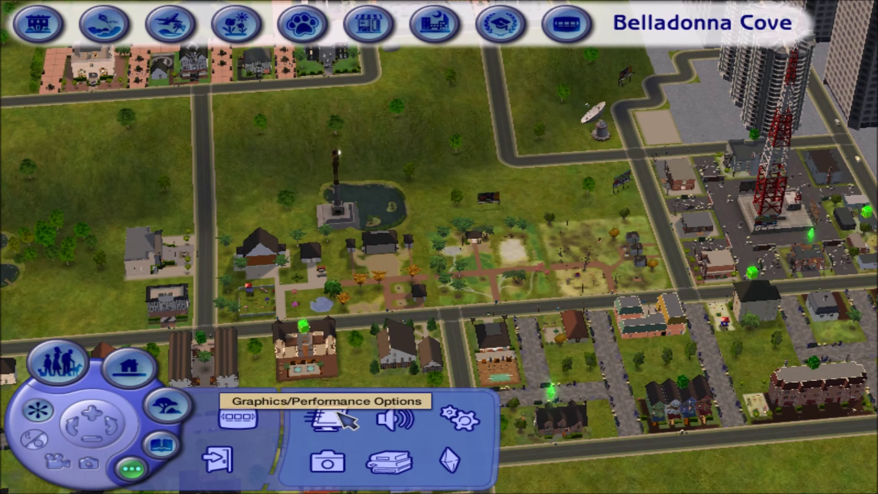
left_click(341, 416)
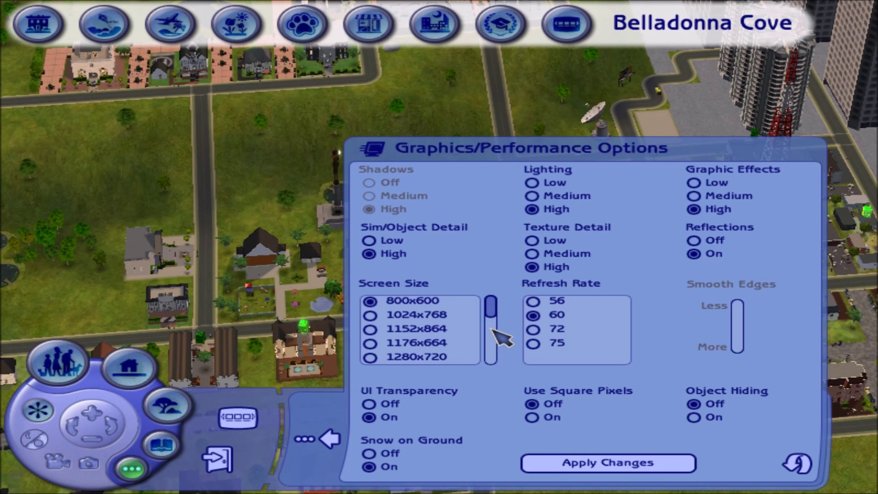
key("Left")
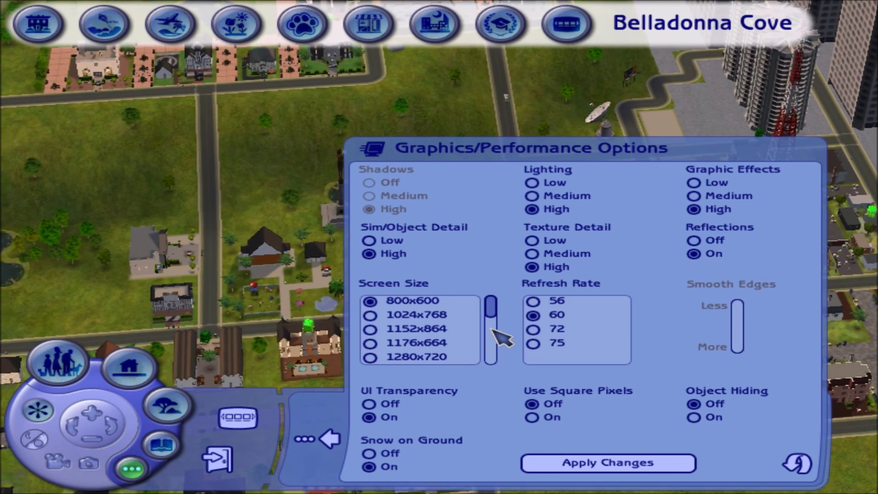
key("Left")
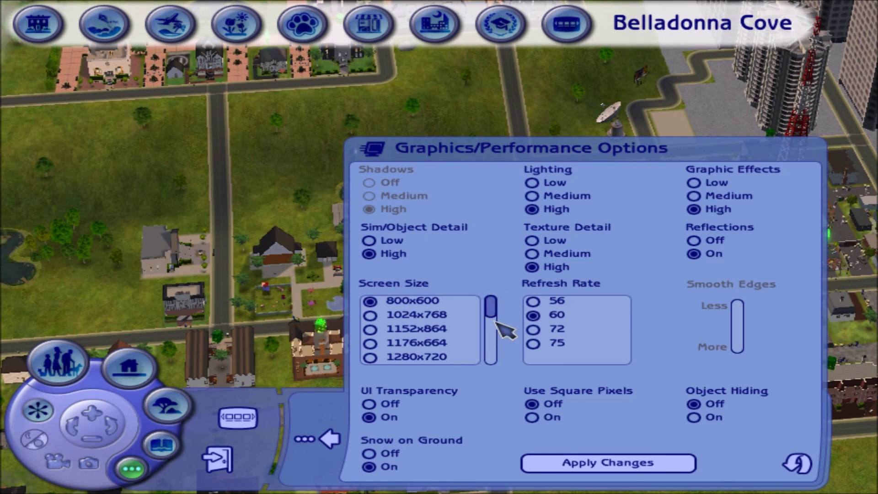
left_click_drag(495, 322, 497, 373)
left_click(407, 357)
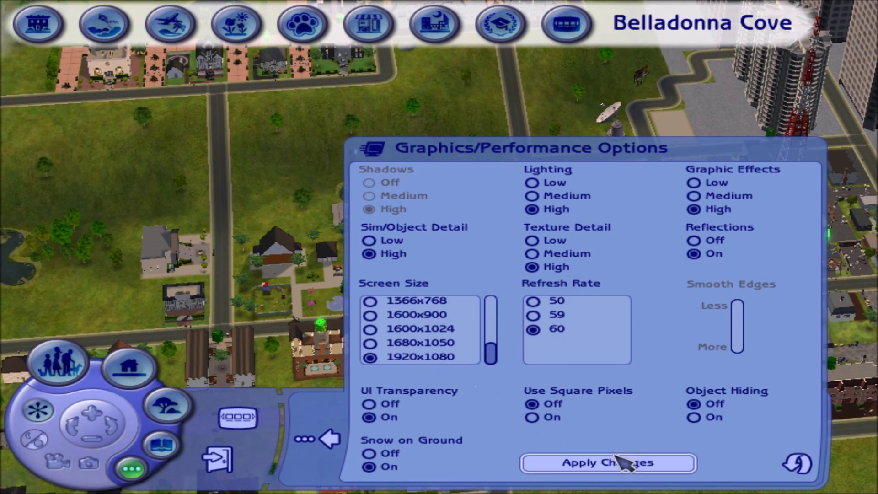
left_click(626, 463)
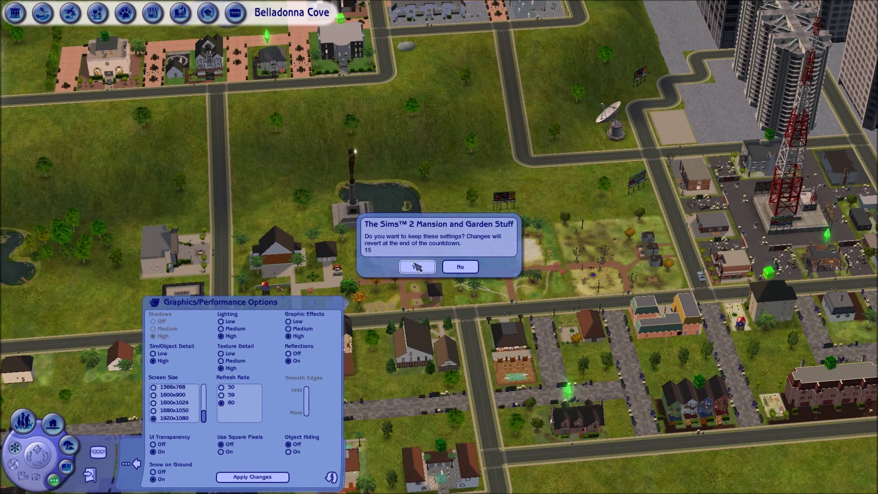
left_click(415, 263)
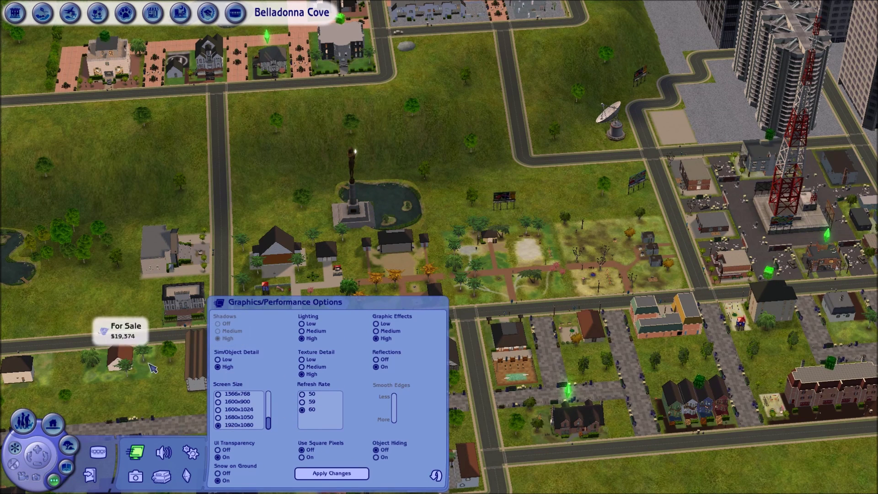
Step: Raise the music volume slightly in the audio options and quit the game, confirming the exit
left_click(136, 477)
left_click(168, 448)
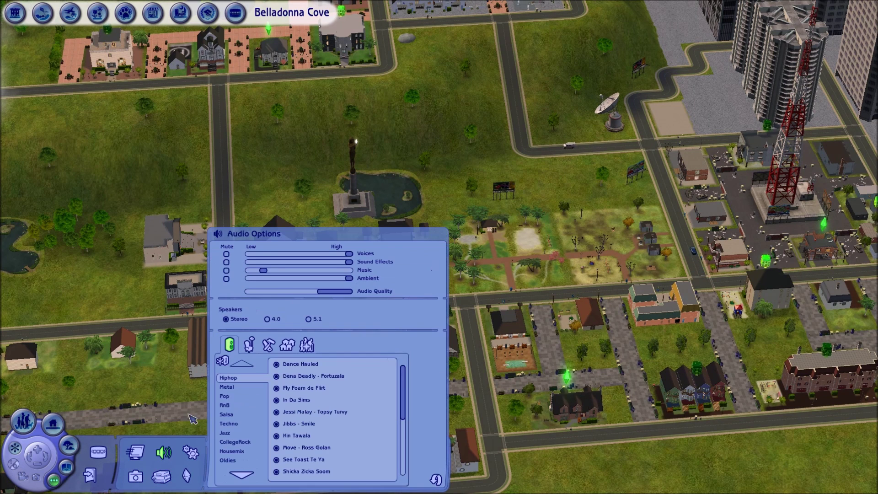
mouse_move(263, 271)
left_mouse_down()
mouse_move(287, 271)
mouse_move(274, 271)
left_mouse_up()
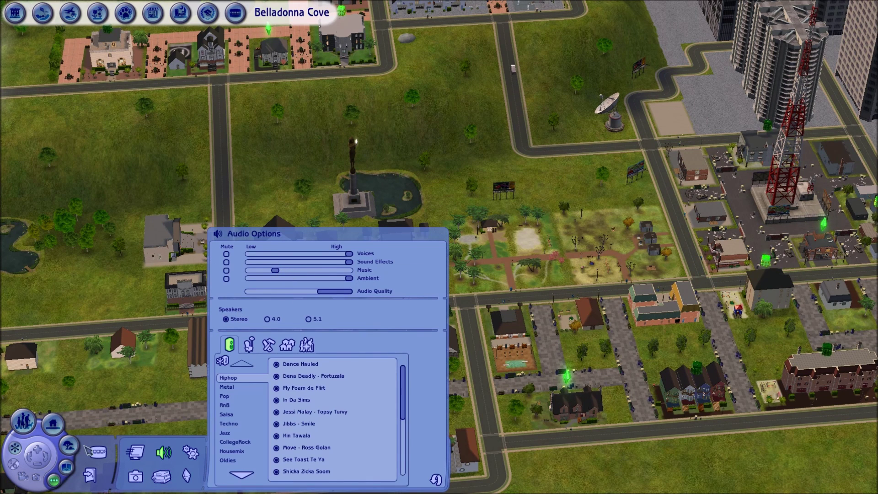
left_click(96, 473)
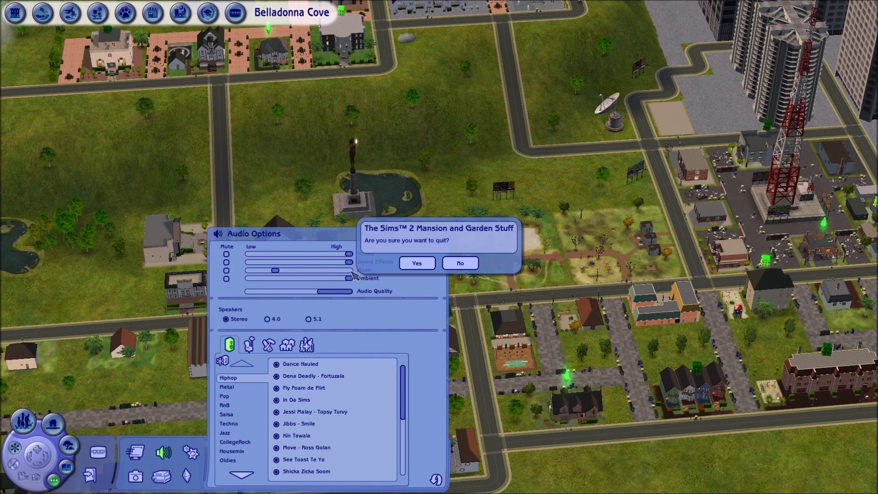
left_click(416, 263)
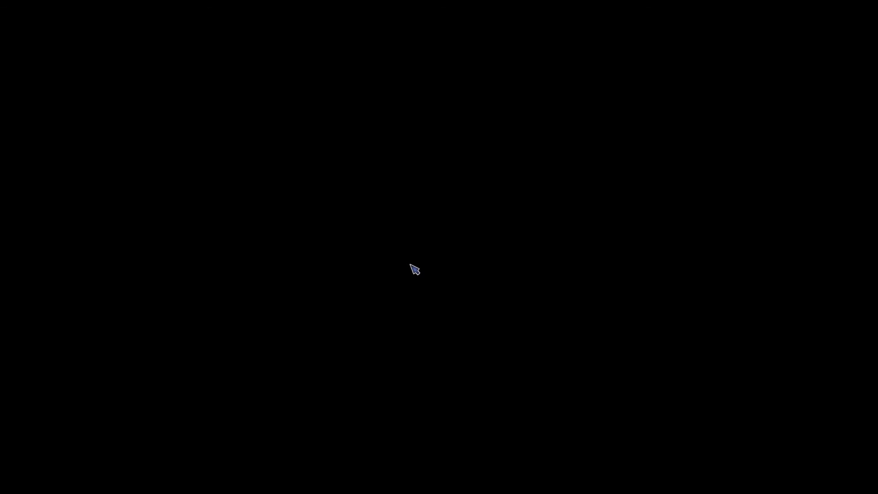